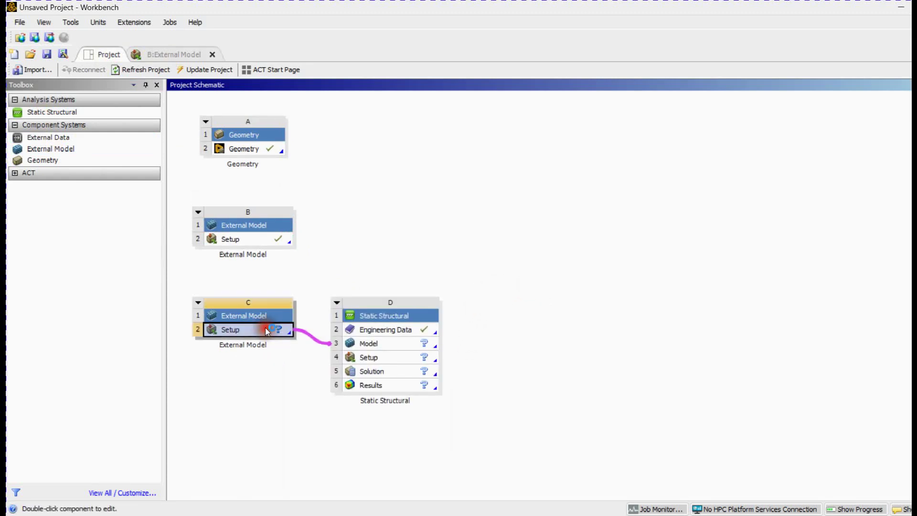
# Open the Setup of External Model system C and add 1_8_Block.inp from the Desktop as its first data source.
pyautogui.doubleClick(265, 327)
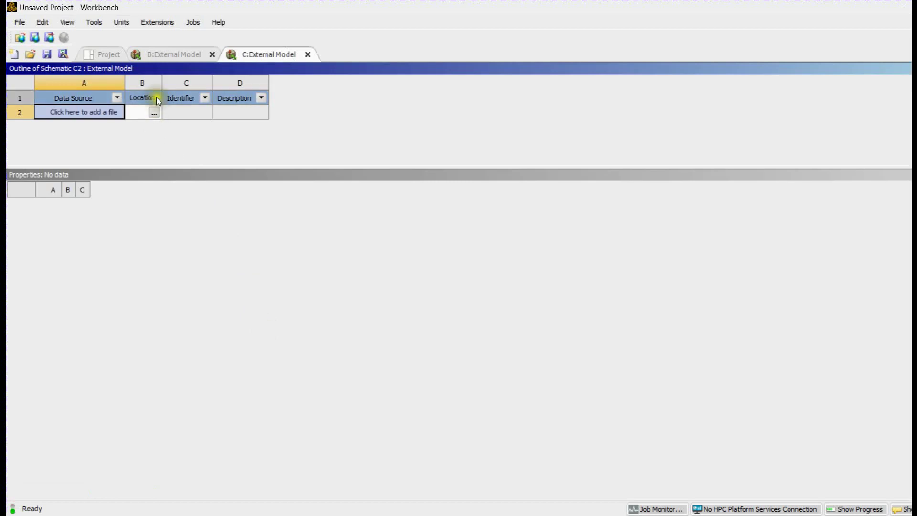
pyautogui.click(154, 112)
pyautogui.click(177, 126)
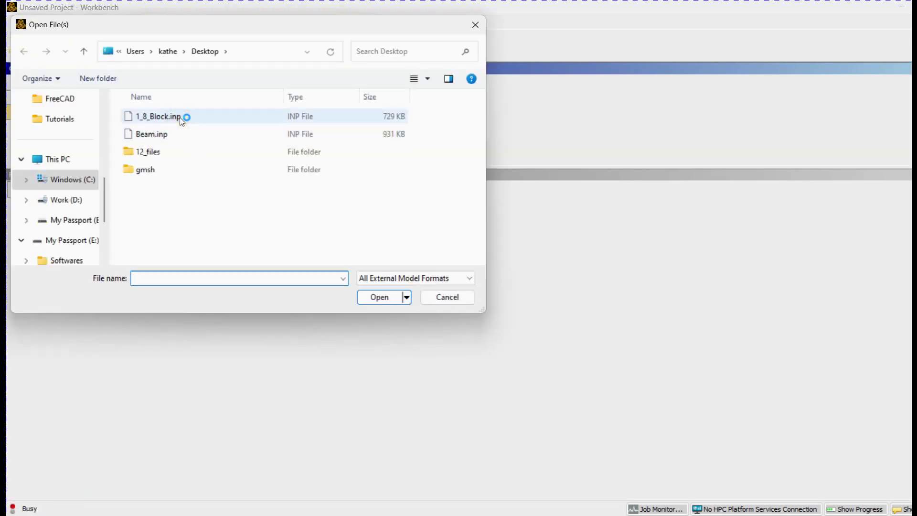
pyautogui.click(180, 117)
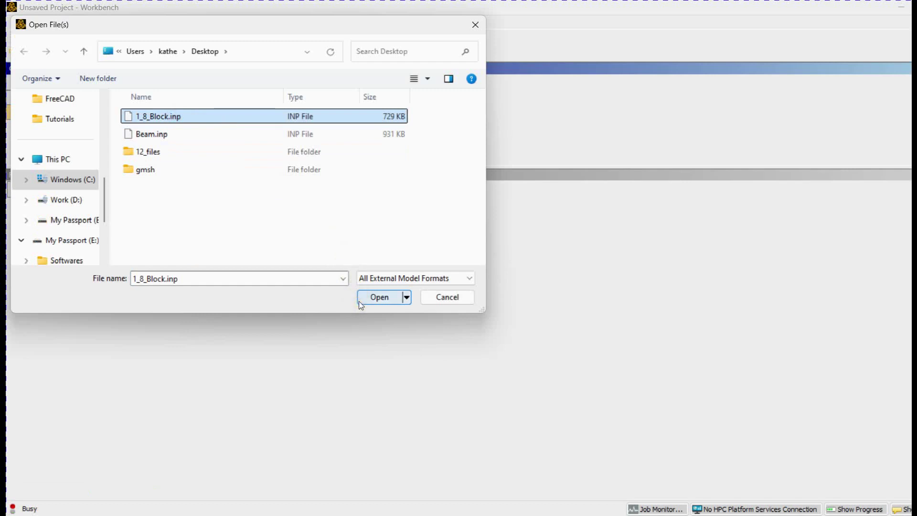
pyautogui.click(378, 296)
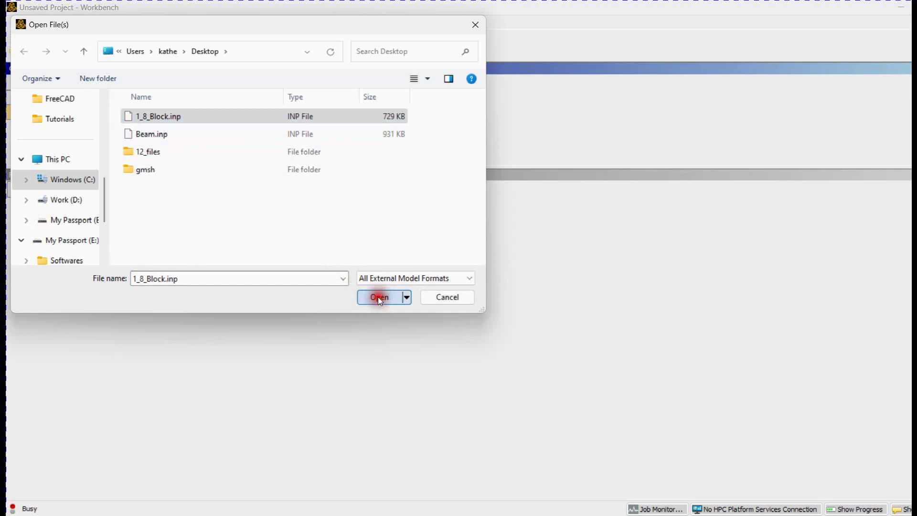
pyautogui.click(147, 114)
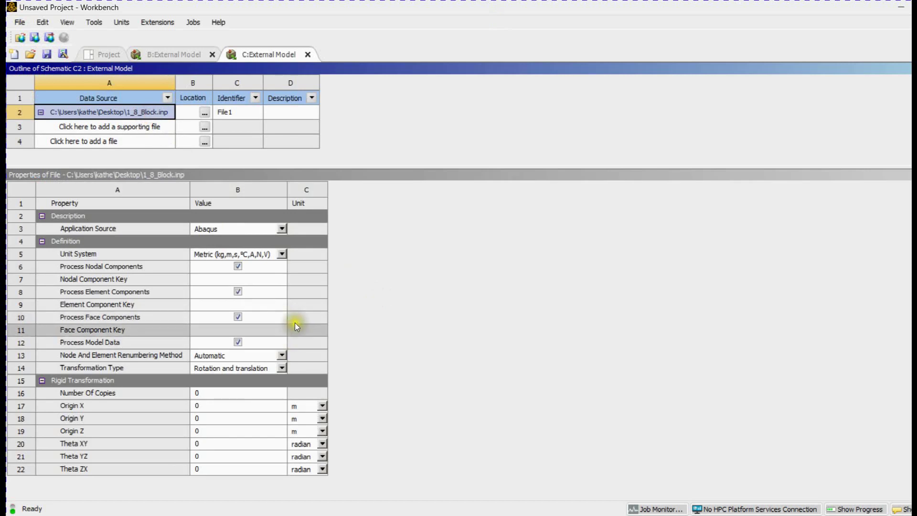
# Add 1_8_Block.inp a second time as another data source of the external model.
pyautogui.click(204, 141)
pyautogui.click(239, 159)
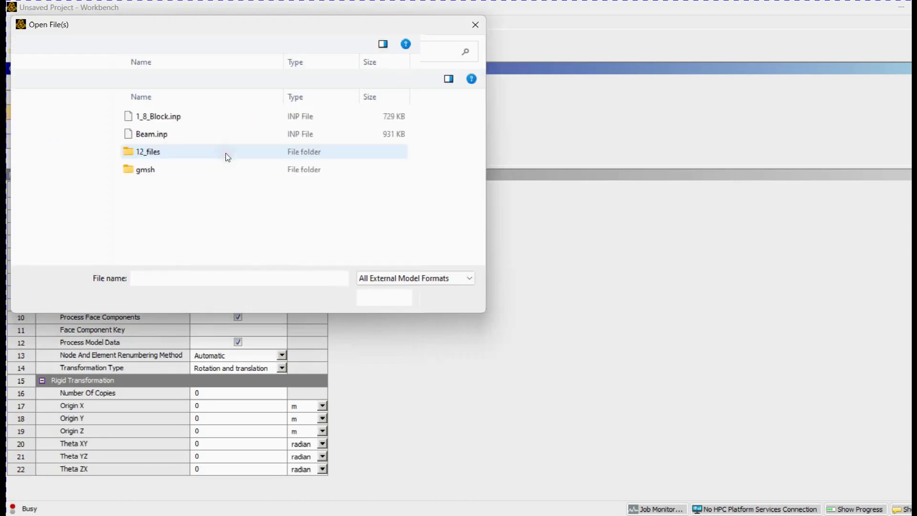
pyautogui.click(229, 117)
pyautogui.click(376, 297)
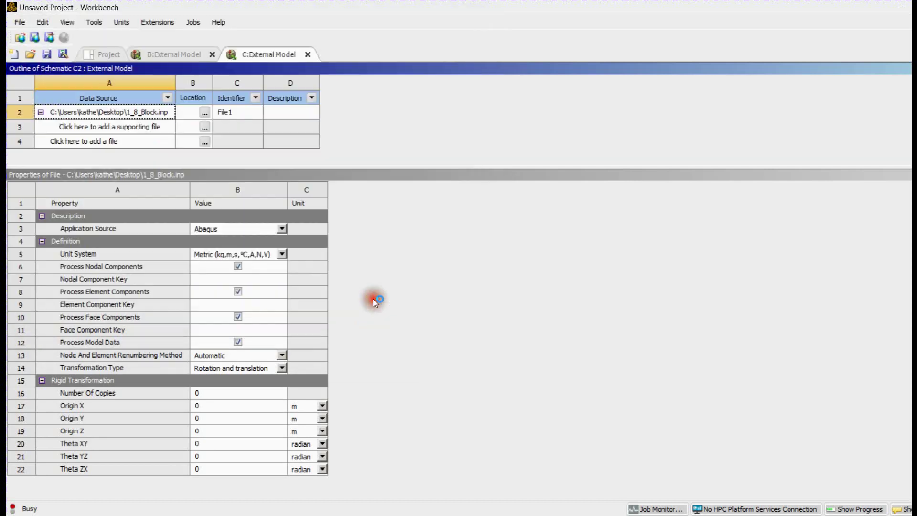
# For File2, switch the Theta ZX unit to degree and set the rotation to 90.
pyautogui.click(150, 142)
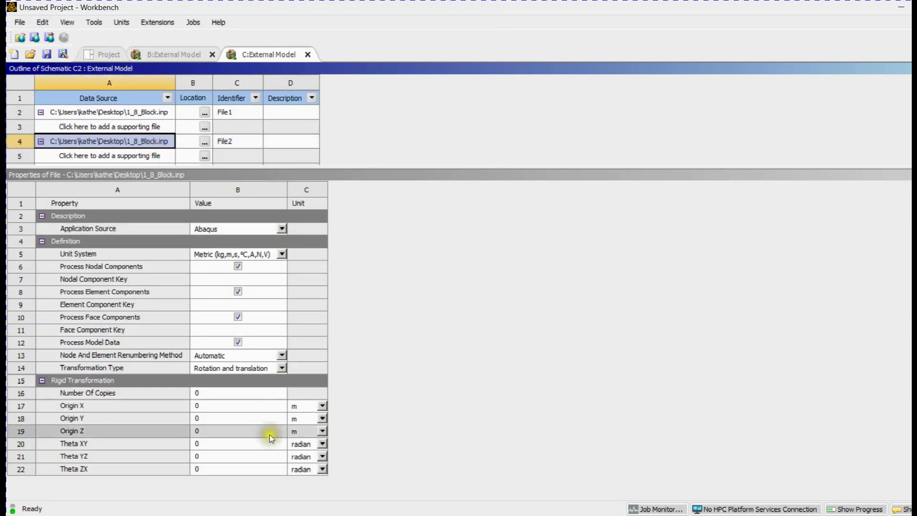
pyautogui.click(322, 469)
pyautogui.click(312, 488)
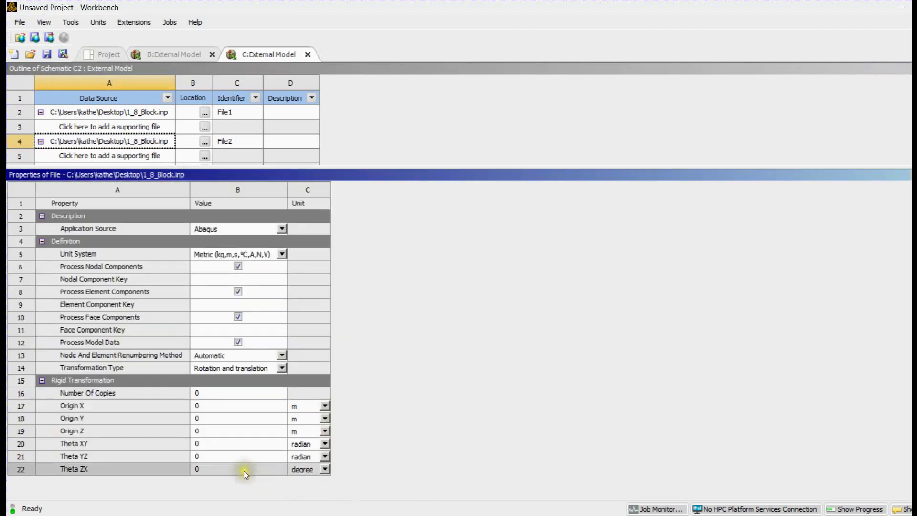
pyautogui.click(244, 471)
pyautogui.write('90')
pyautogui.press('Return')
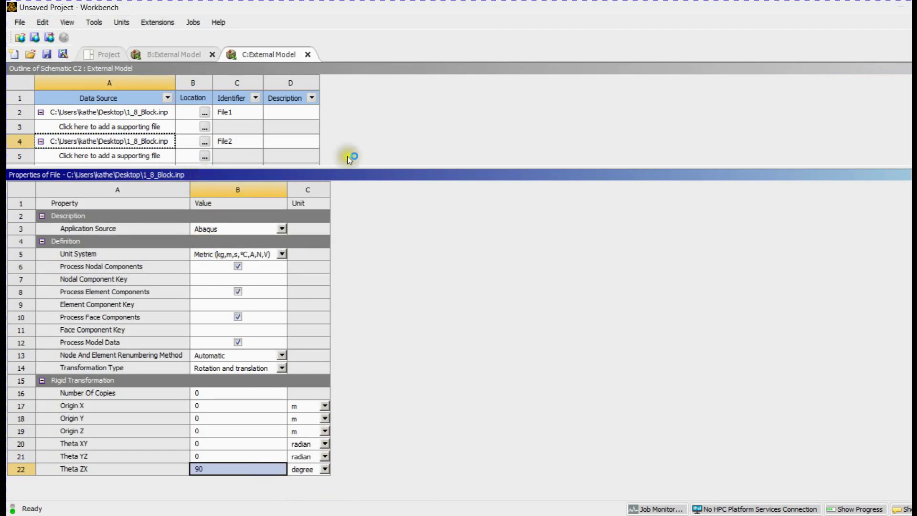
# Add 1_8_Block.inp as the third data source of the external model.
pyautogui.click(206, 171)
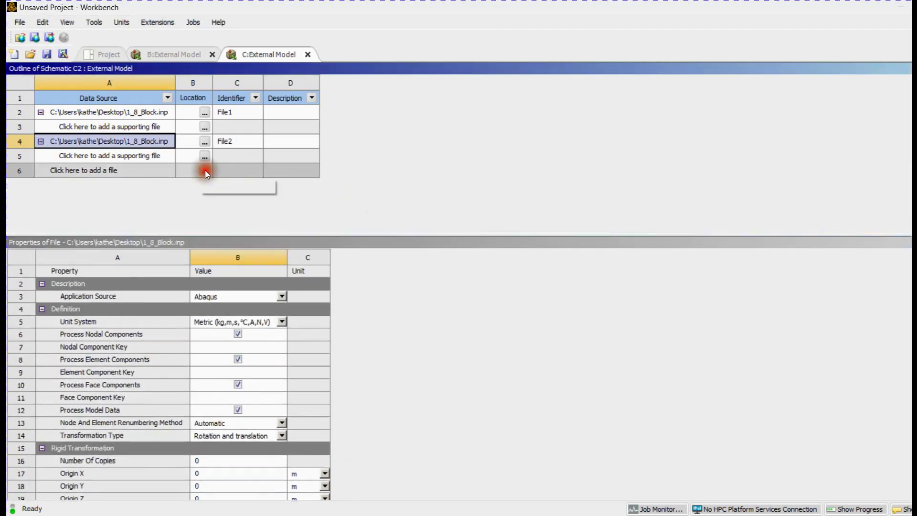
pyautogui.click(222, 182)
pyautogui.click(196, 120)
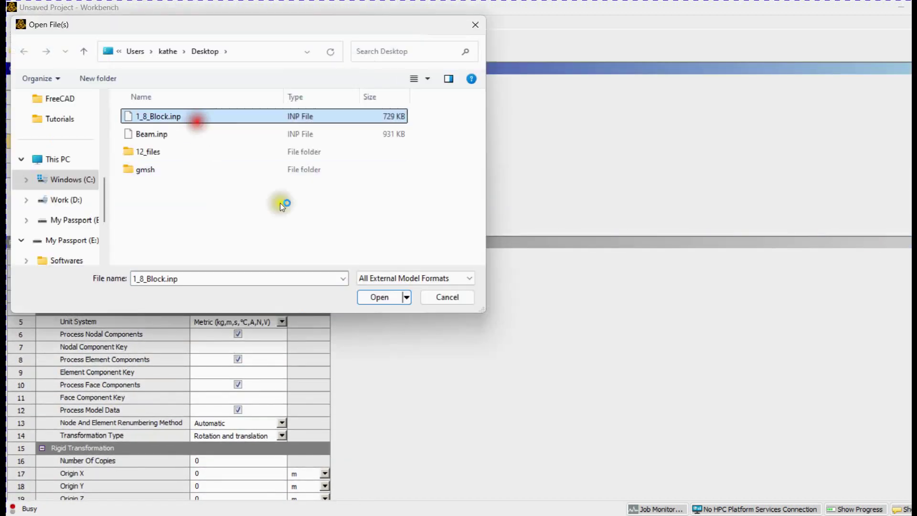
pyautogui.click(368, 293)
# For File3, switch the Theta ZX unit to degree and set the rotation to 180.
pyautogui.click(154, 170)
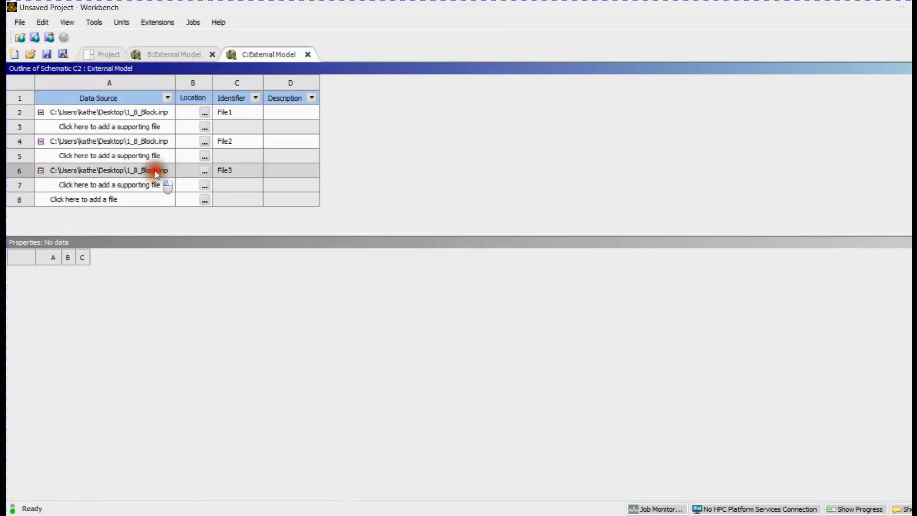
pyautogui.scroll(-2, 300, 475)
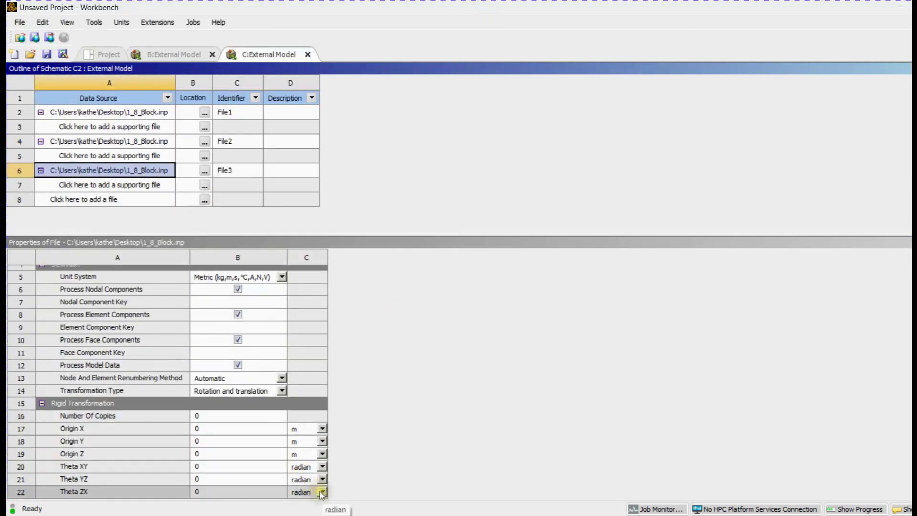
pyautogui.click(322, 492)
pyautogui.click(289, 481)
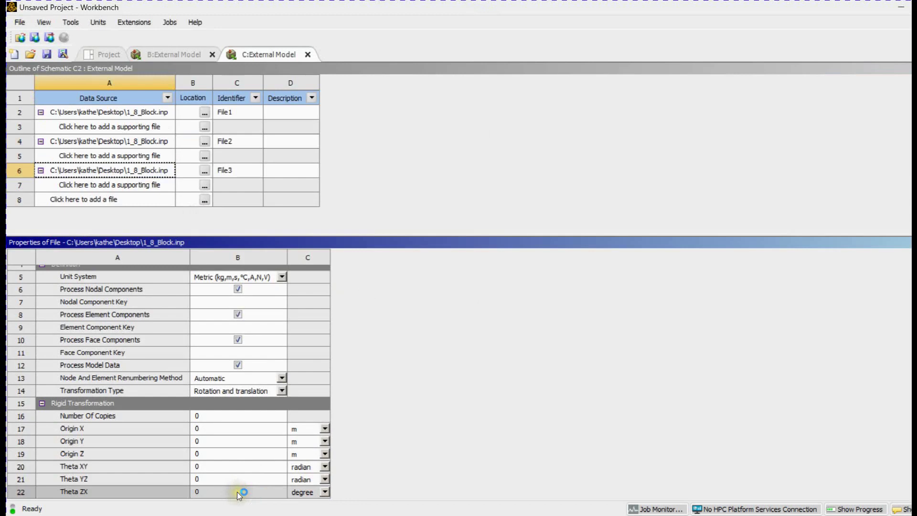
pyautogui.click(237, 491)
pyautogui.write('180')
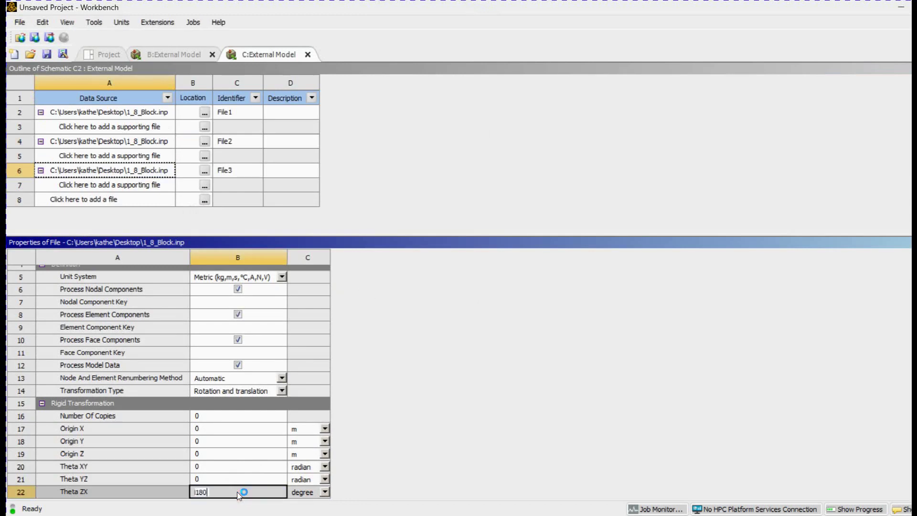
pyautogui.press('Return')
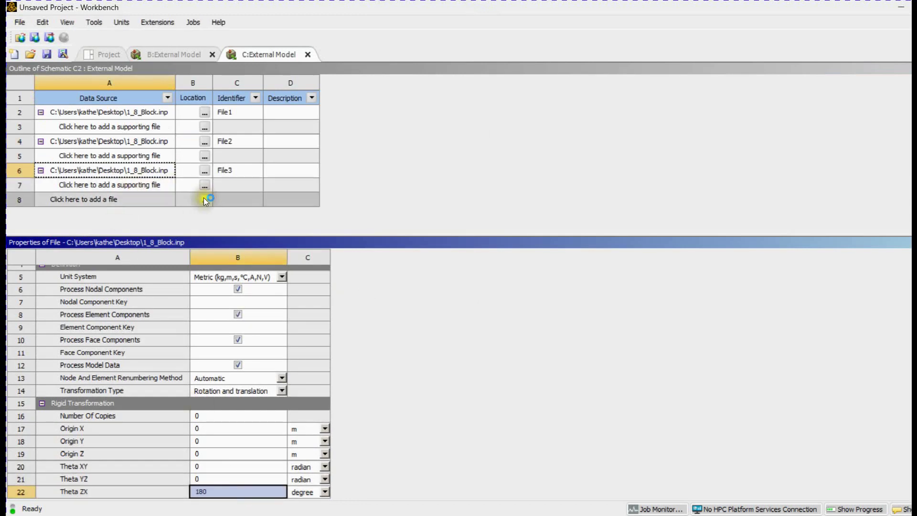
# Add 1_8_Block.inp as the fourth data source of the external model.
pyautogui.click(205, 200)
pyautogui.click(224, 213)
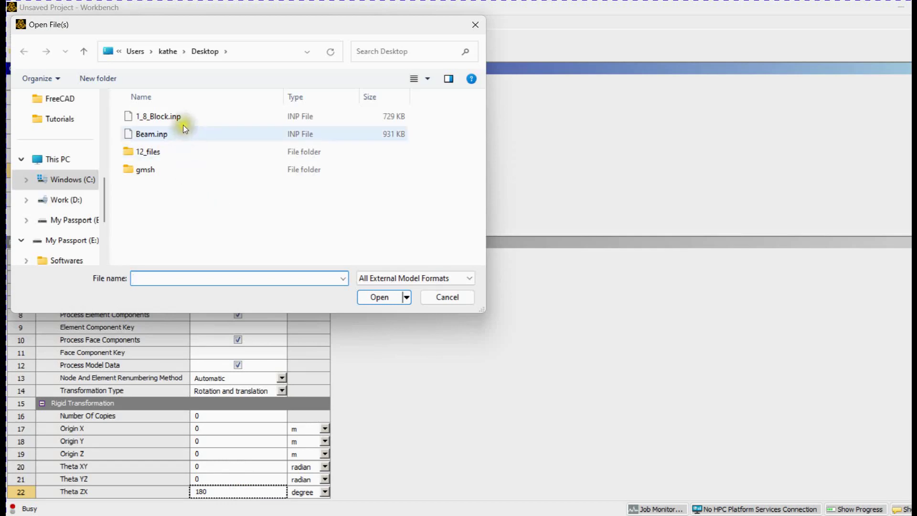
pyautogui.doubleClick(183, 119)
# For File4, switch the Theta ZX unit to degree and set the rotation to 270.
pyautogui.click(142, 200)
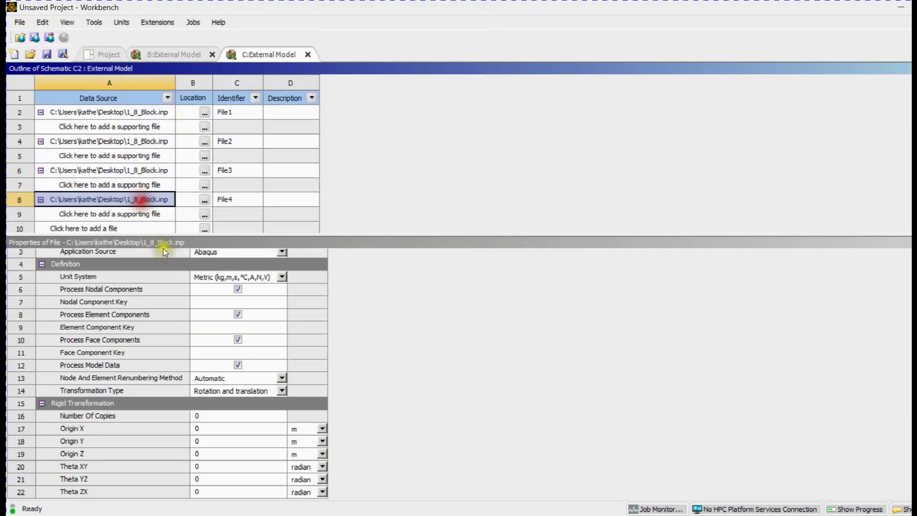
pyautogui.click(322, 493)
pyautogui.click(318, 481)
pyautogui.click(251, 496)
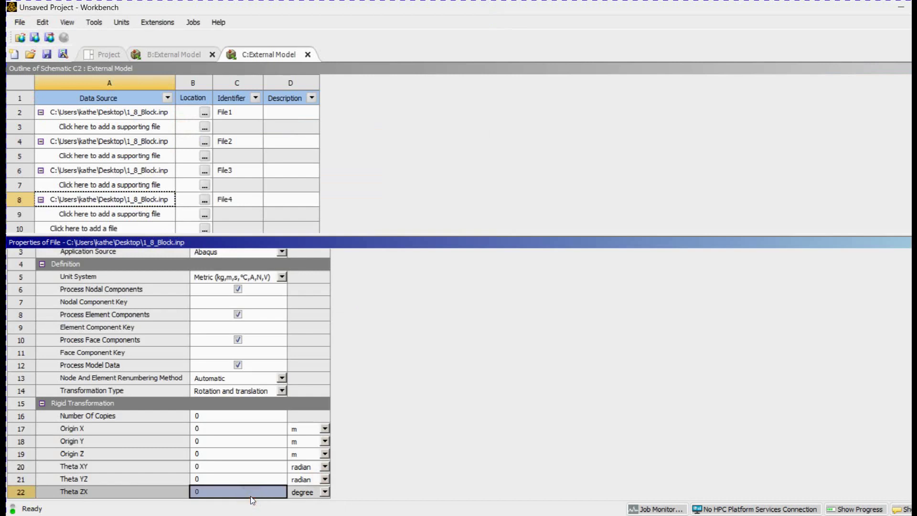
pyautogui.write('270')
pyautogui.press('Return')
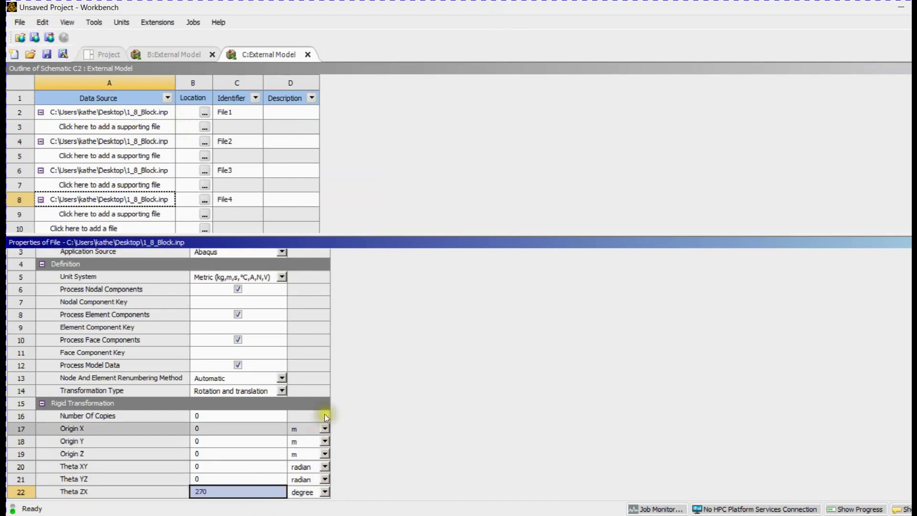
# Return to the project schematic, update the project, and open the Model of Static Structural system D in Mechanical.
pyautogui.click(104, 57)
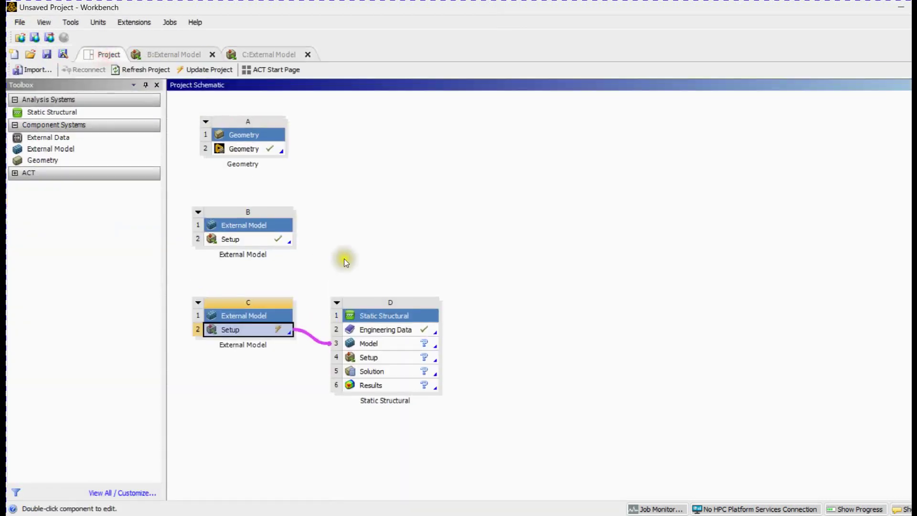
pyautogui.click(189, 69)
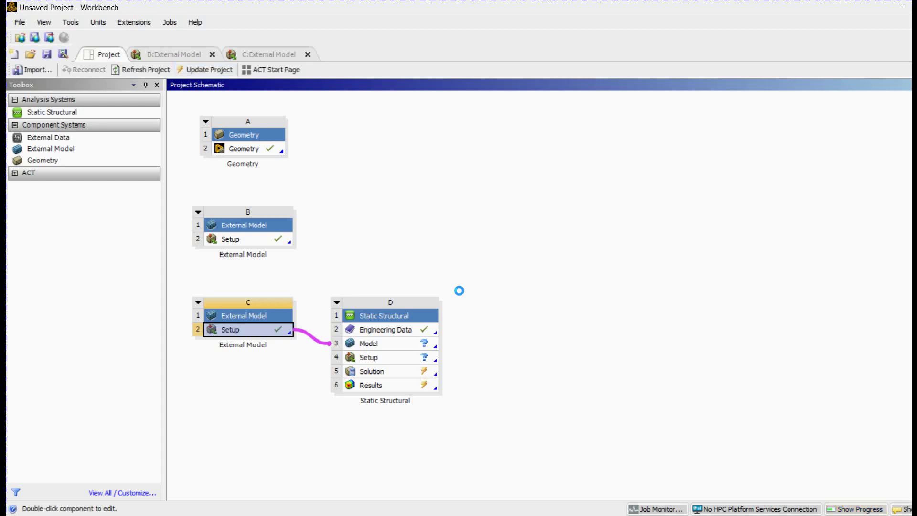
pyautogui.doubleClick(407, 342)
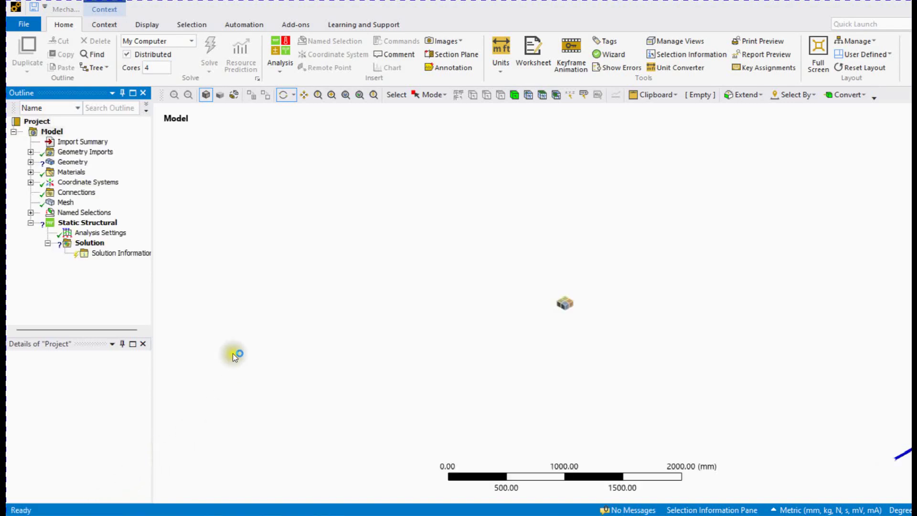
# Suppress the surface body in the first Mixed Bodies part of the geometry.
pyautogui.click(545, 328)
pyautogui.scroll(6, 552, 313)
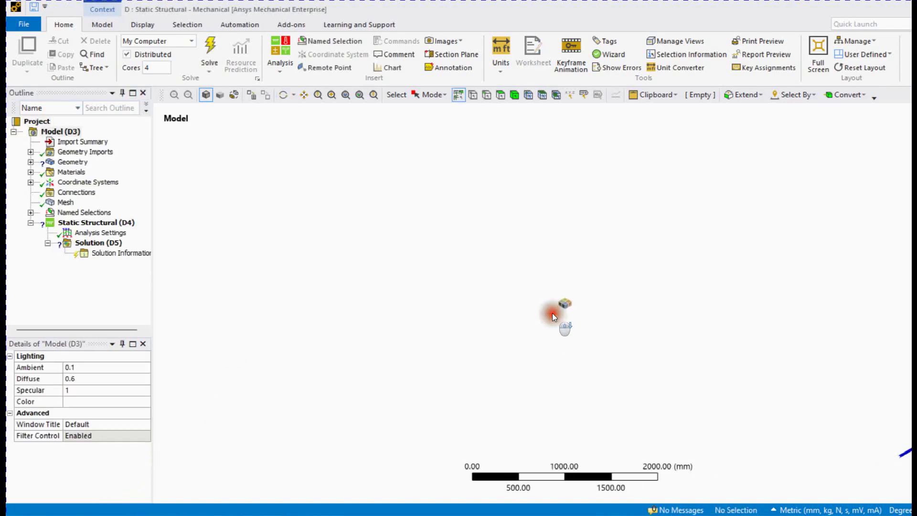
pyautogui.moveTo(554, 303); pyautogui.dragTo(570, 171, button='middle')
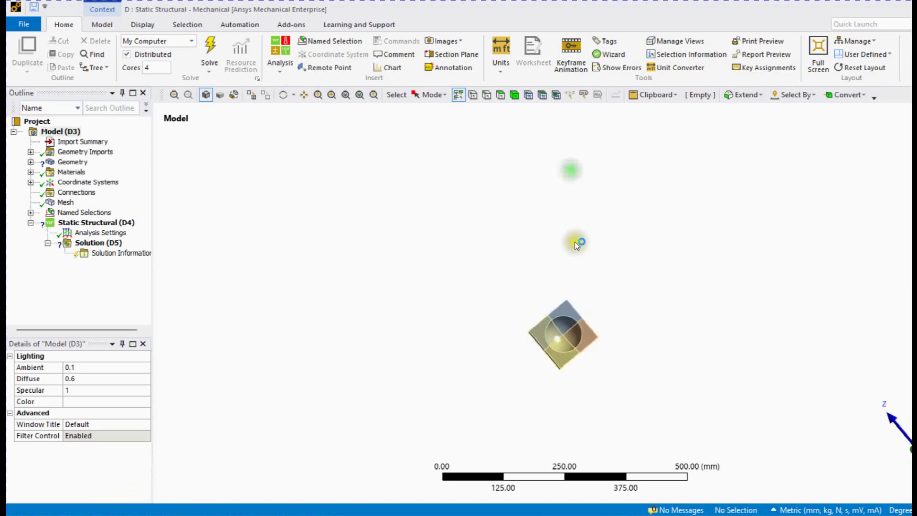
pyautogui.scroll(2, 590, 296)
pyautogui.moveTo(584, 333); pyautogui.dragTo(576, 294, button='middle')
pyautogui.click(31, 162)
pyautogui.click(47, 182)
pyautogui.click(113, 194)
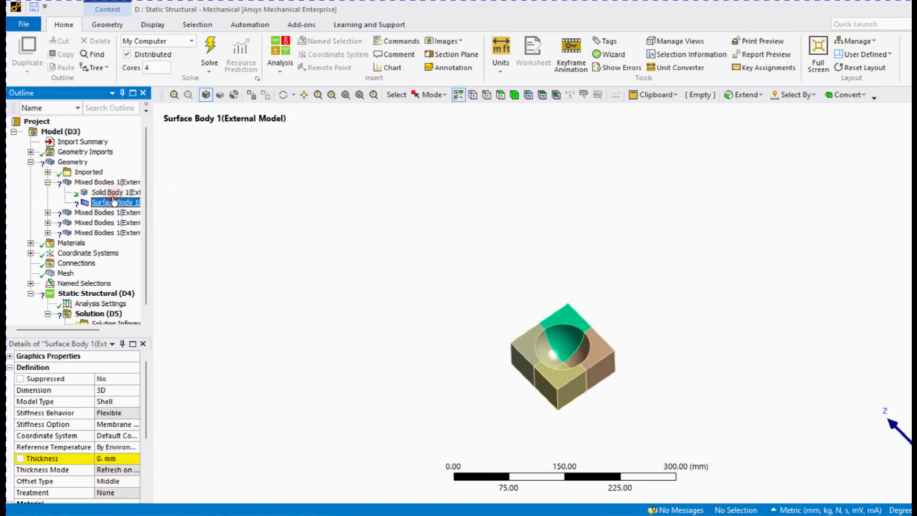
pyautogui.rightClick(114, 199)
pyautogui.click(154, 343)
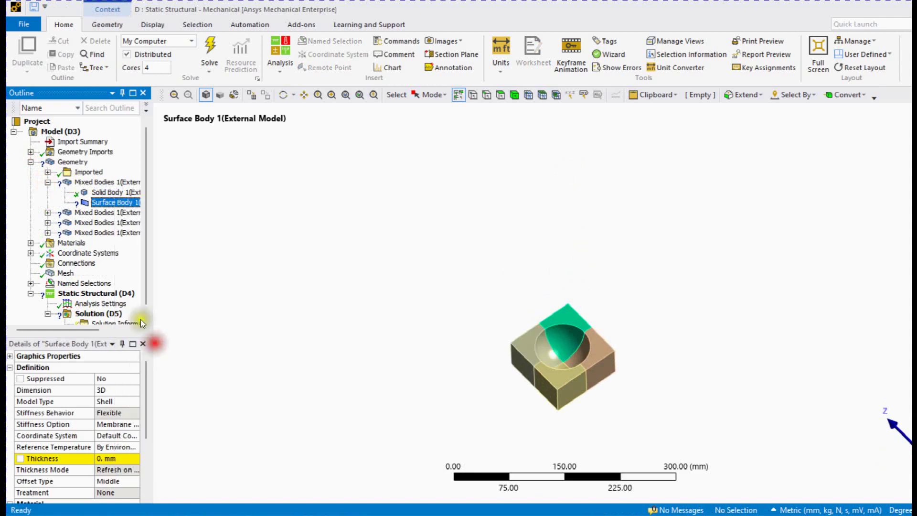
# Suppress the surface body in the second Mixed Bodies part.
pyautogui.click(48, 212)
pyautogui.click(95, 233)
pyautogui.rightClick(95, 232)
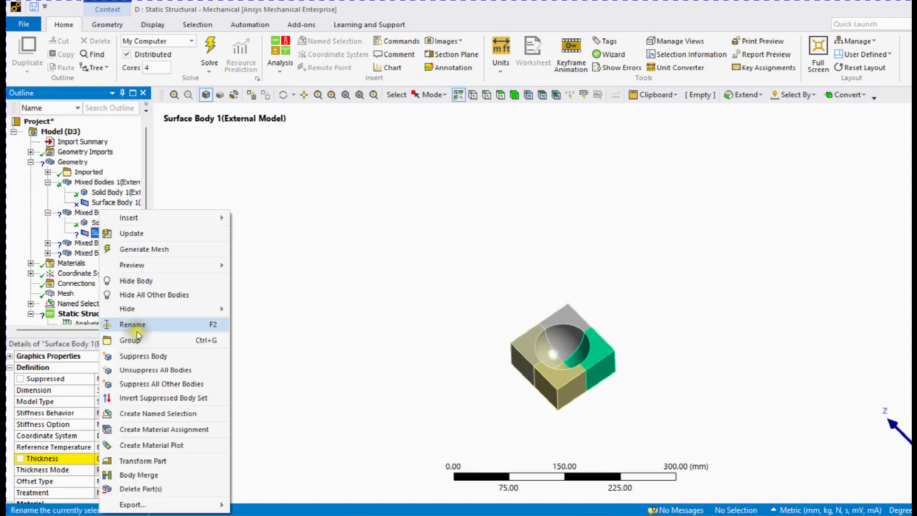
pyautogui.click(143, 355)
# Suppress the surface body in the third Mixed Bodies part.
pyautogui.click(48, 242)
pyautogui.scroll(-2, 127, 254)
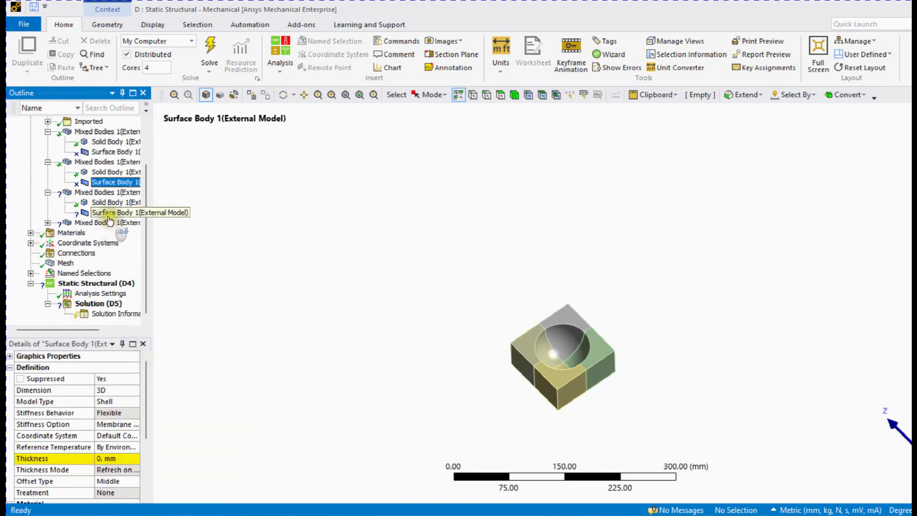
pyautogui.click(115, 212)
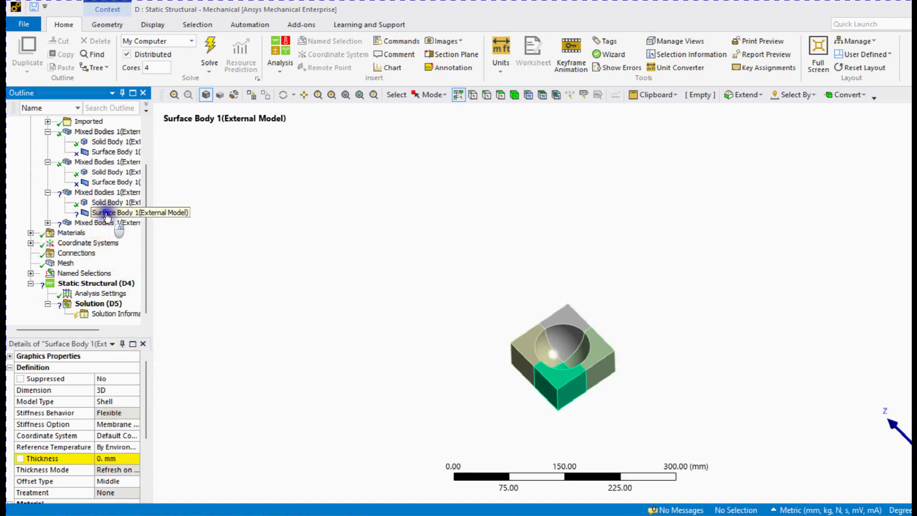
pyautogui.rightClick(110, 212)
pyautogui.click(151, 356)
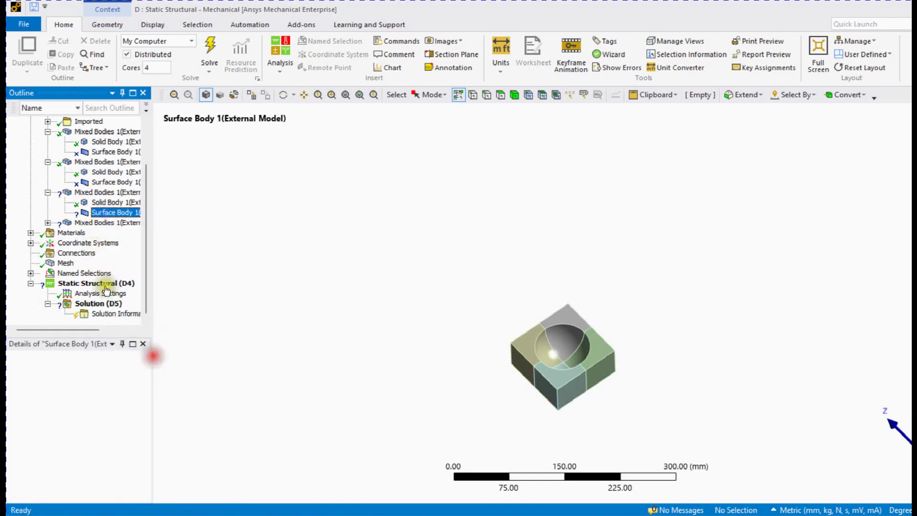
# Suppress the surface body in the fourth Mixed Bodies part.
pyautogui.click(48, 222)
pyautogui.click(100, 242)
pyautogui.rightClick(100, 242)
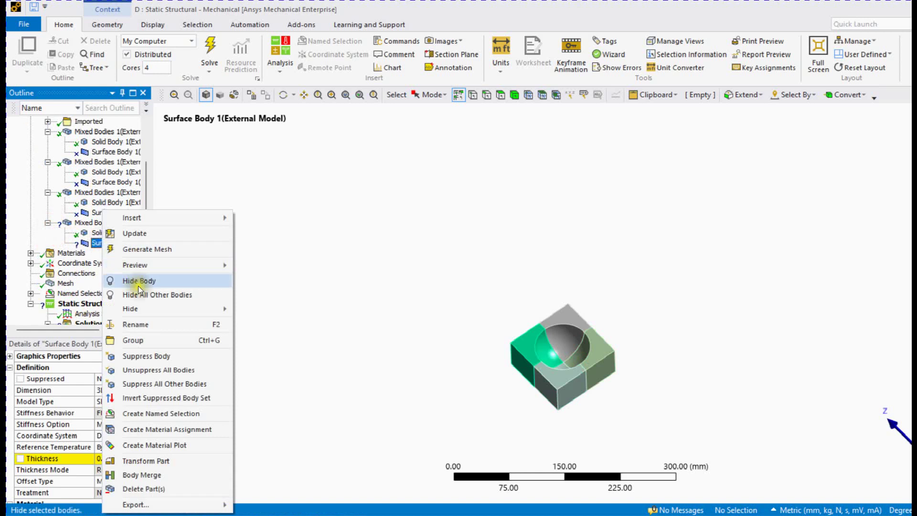
pyautogui.click(151, 355)
pyautogui.scroll(2, 78, 220)
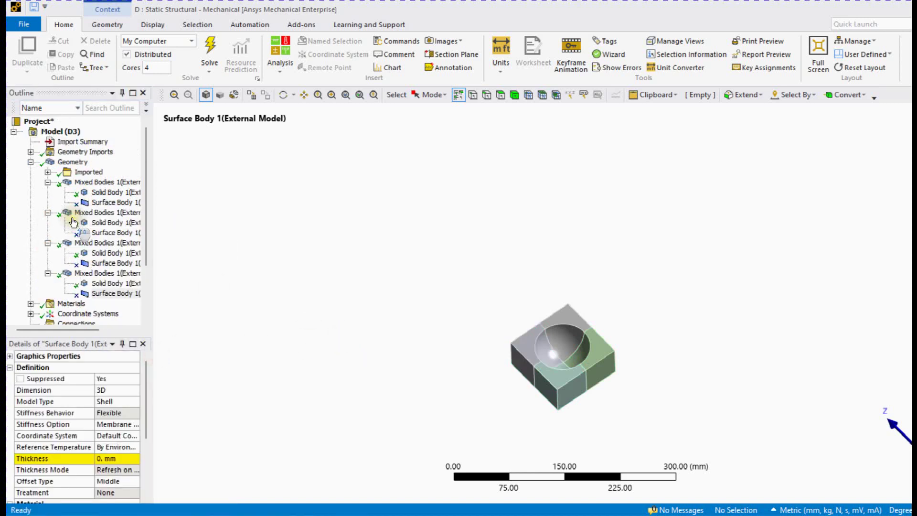
# Select the first Mixed Bodies part and examine its position in the assembled block.
pyautogui.click(98, 184)
pyautogui.scroll(3, 528, 341)
pyautogui.moveTo(553, 364); pyautogui.dragTo(572, 231, button='middle')
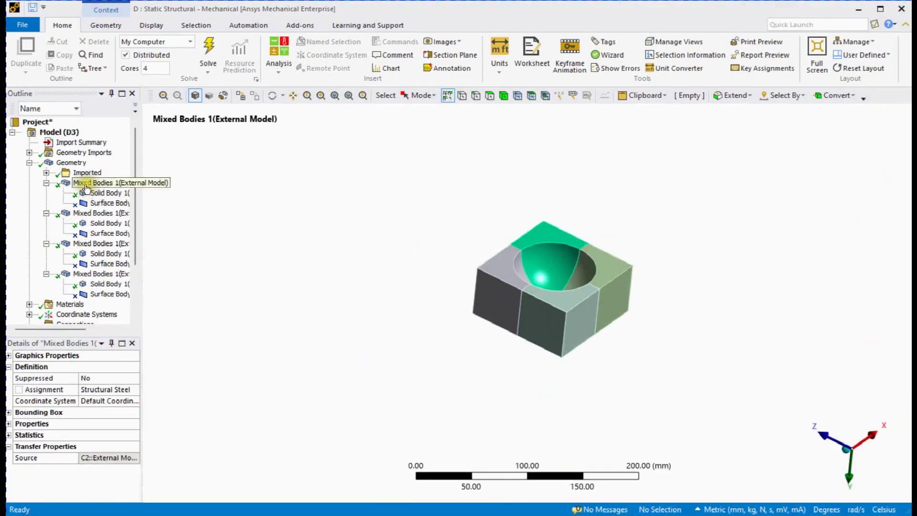
# Examine the first Mixed Bodies part's orientation against the coordinate axes and widen the model outline.
pyautogui.click(86, 183)
pyautogui.scroll(3, 605, 317)
pyautogui.moveTo(605, 319); pyautogui.dragTo(601, 375, button='middle')
pyautogui.keyDown('ctrl'); pyautogui.moveTo(600, 377); pyautogui.dragTo(716, 500, button='middle'); pyautogui.keyUp('ctrl')
pyautogui.keyDown('ctrl'); pyautogui.moveTo(658, 367); pyautogui.dragTo(803, 430, button='middle'); pyautogui.keyUp('ctrl')
pyautogui.click(821, 420)
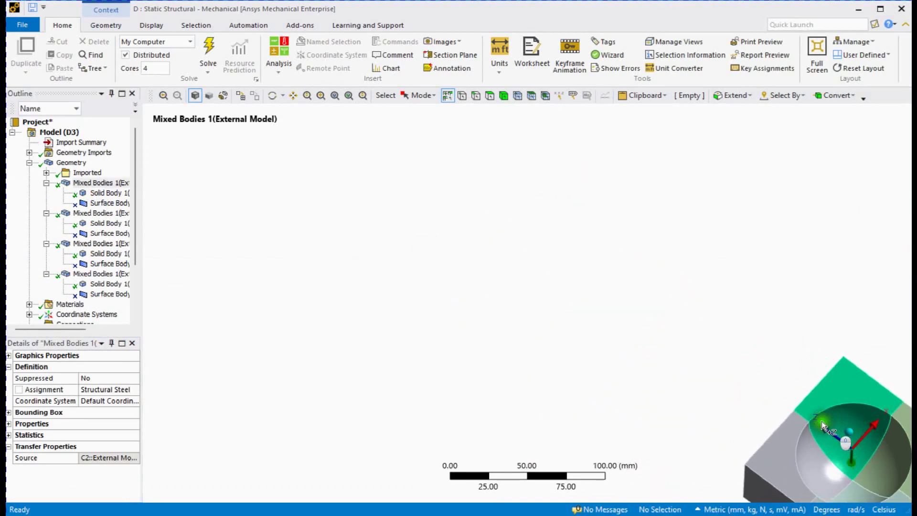
pyautogui.scroll(-3, 649, 315)
pyautogui.moveTo(624, 311); pyautogui.dragTo(260, 230, button='middle')
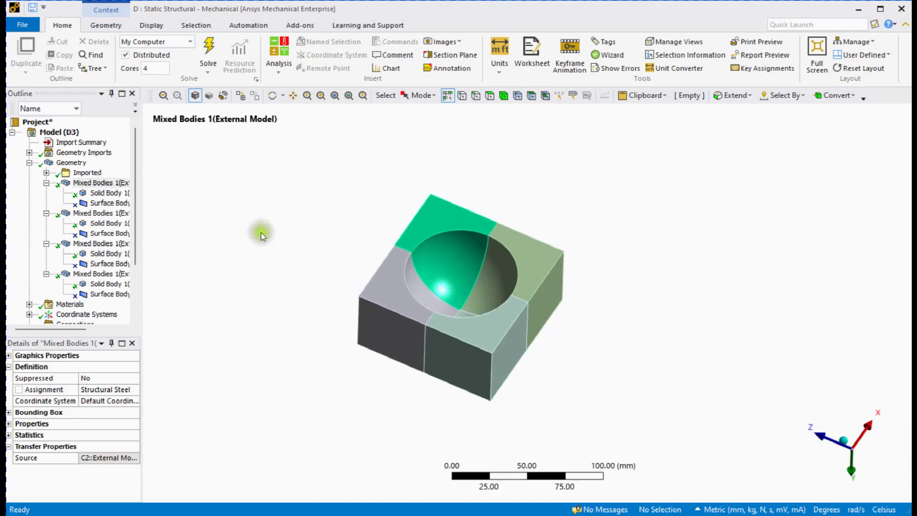
pyautogui.moveTo(146, 222); pyautogui.dragTo(286, 258)
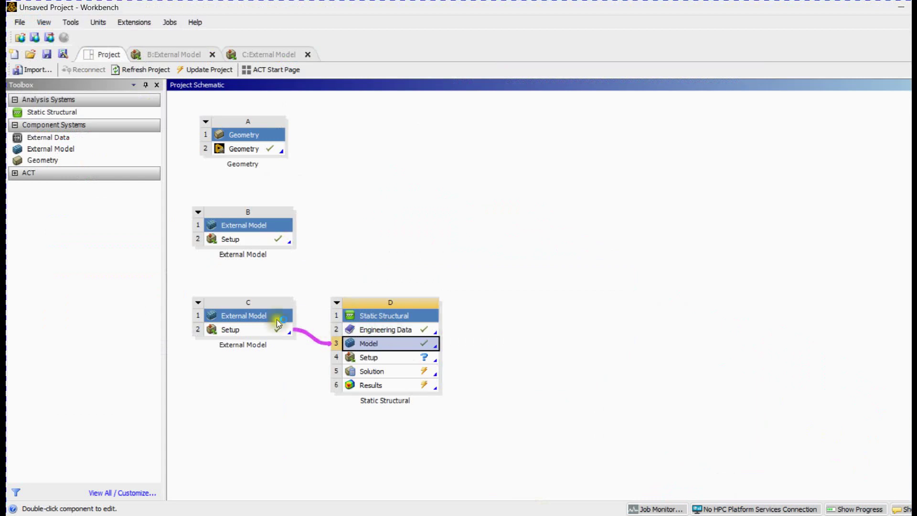
# Switch to Workbench and add 1_8_Block.inp as a fifth data source in External Model C.
pyautogui.click(260, 56)
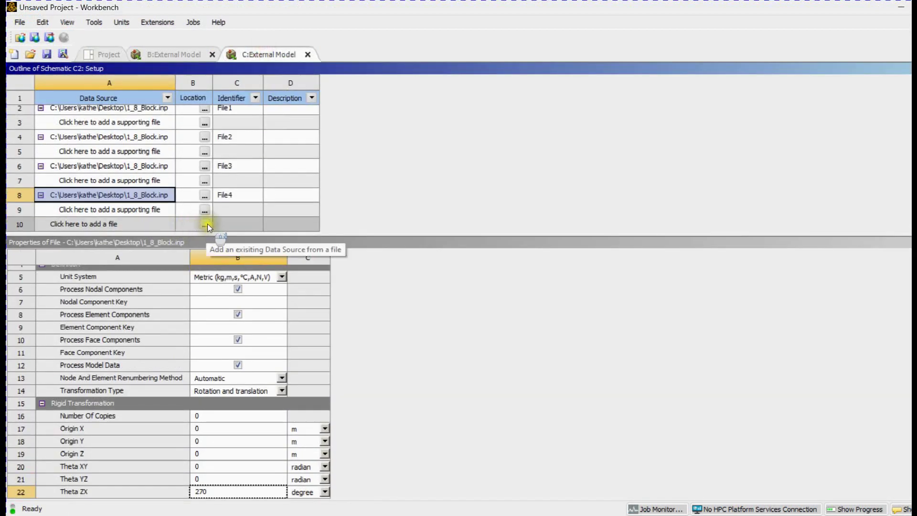
pyautogui.click(206, 224)
pyautogui.click(222, 236)
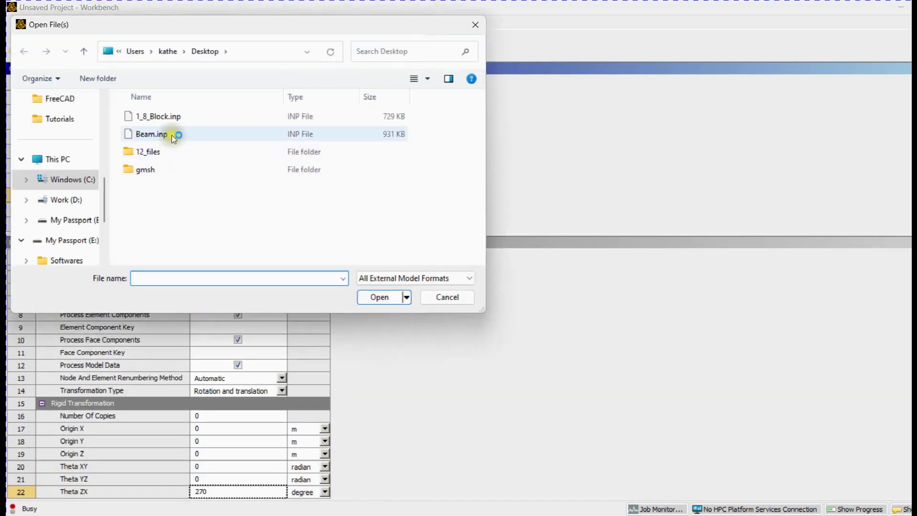
pyautogui.click(172, 117)
pyautogui.click(374, 297)
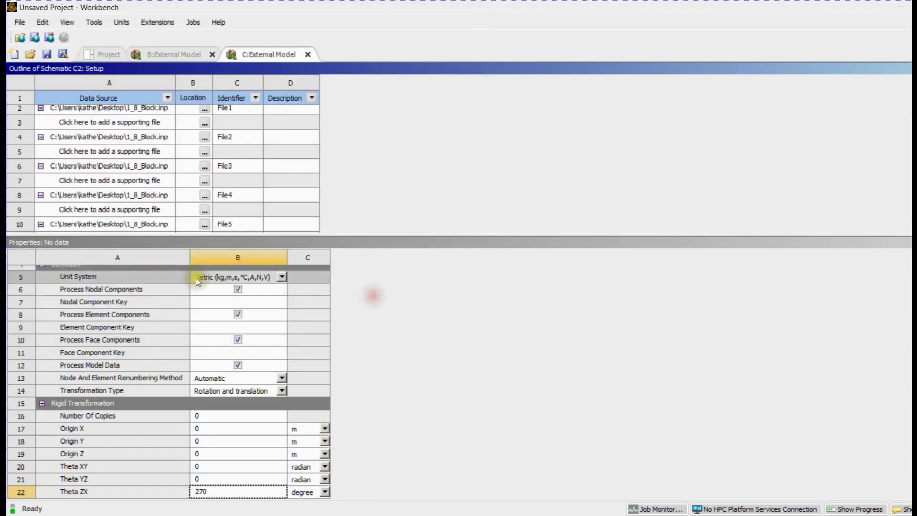
# Set the rigid transformation of File5 to a Theta XY rotation of 180 degrees.
pyautogui.click(155, 223)
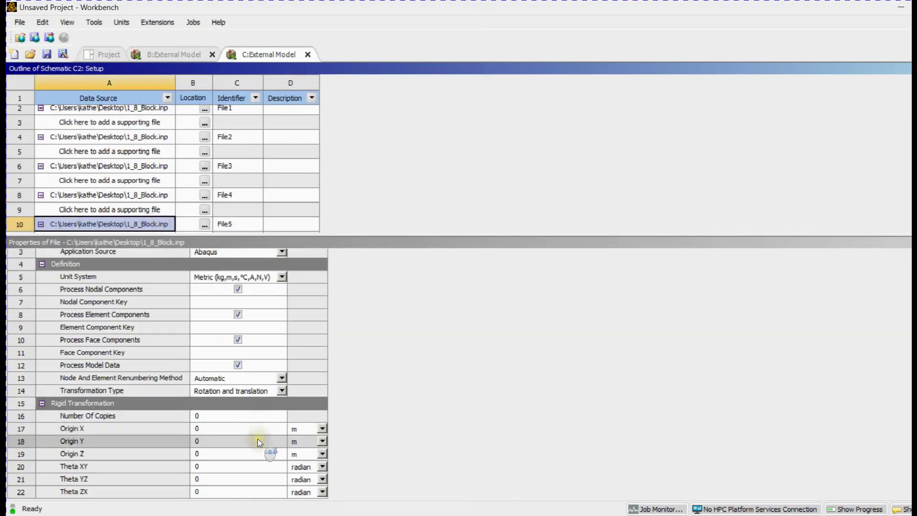
pyautogui.click(241, 431)
pyautogui.click(322, 468)
pyautogui.click(300, 485)
pyautogui.click(240, 469)
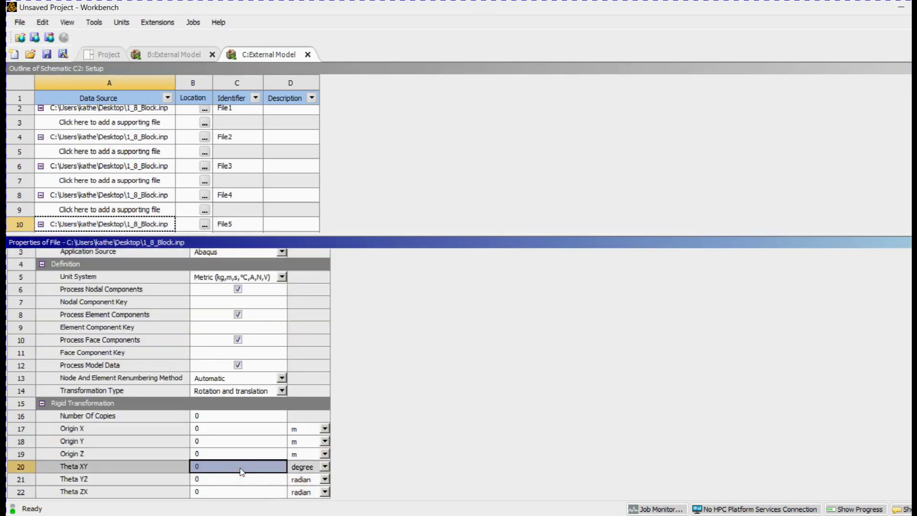
pyautogui.write('180')
pyautogui.press('Return')
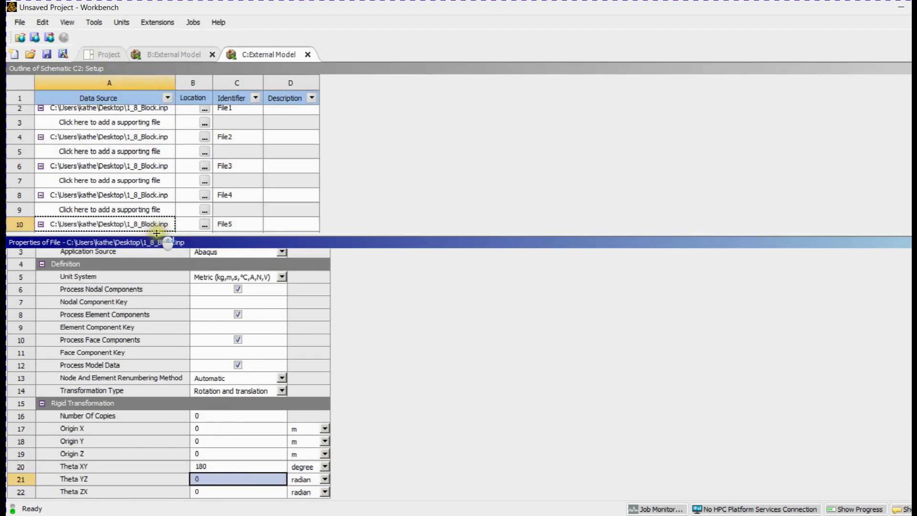
# Return to the project schematic and update the project to transfer the fifth block copy to Static Structural.
pyautogui.click(141, 226)
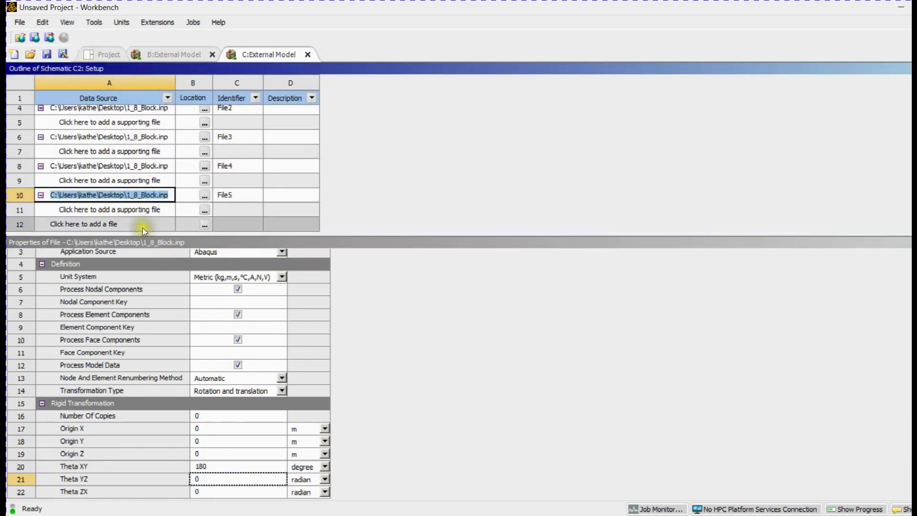
pyautogui.click(142, 226)
pyautogui.click(107, 53)
pyautogui.click(194, 68)
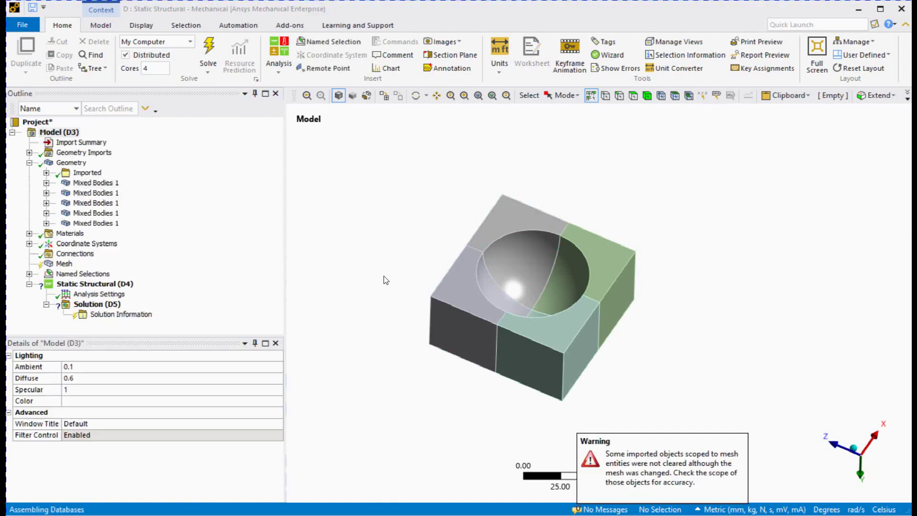
# Select the fifth Mixed Bodies part in Mechanical and examine its position in the assembly.
pyautogui.click(96, 223)
pyautogui.moveTo(434, 250); pyautogui.dragTo(399, 232, button='middle')
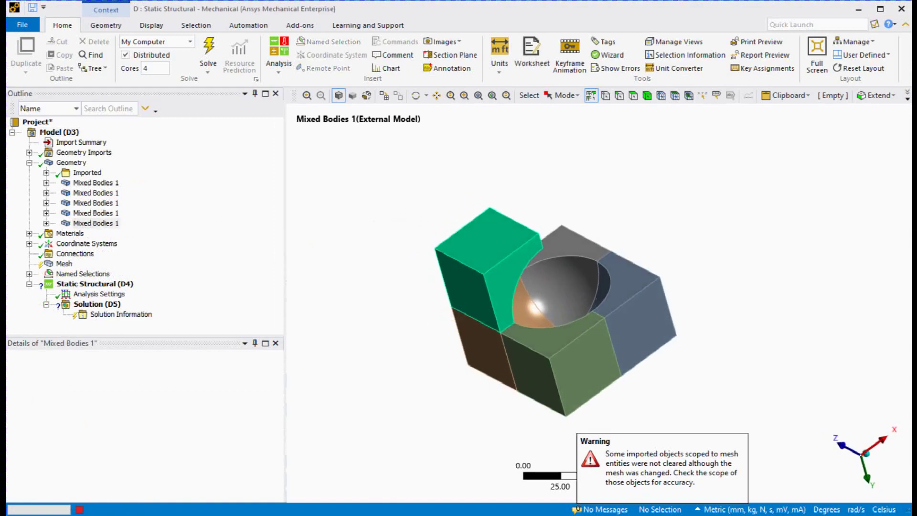
pyautogui.click(573, 513)
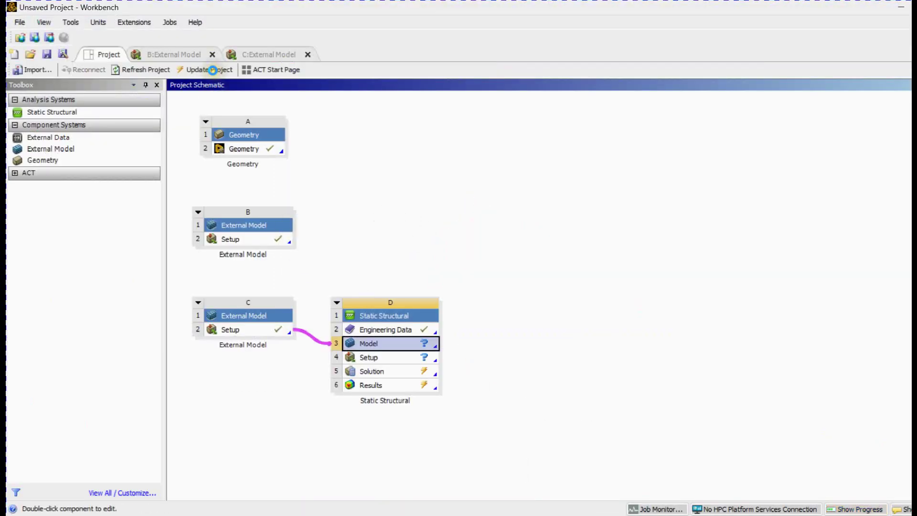
# Switch to Workbench and add 1_8_Block.inp as a sixth data source in External Model C.
pyautogui.click(240, 54)
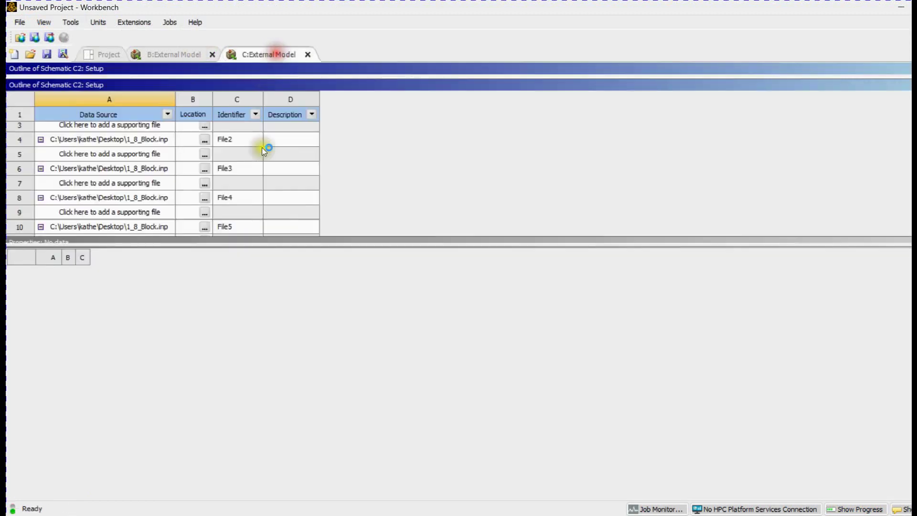
pyautogui.click(196, 221)
pyautogui.click(206, 224)
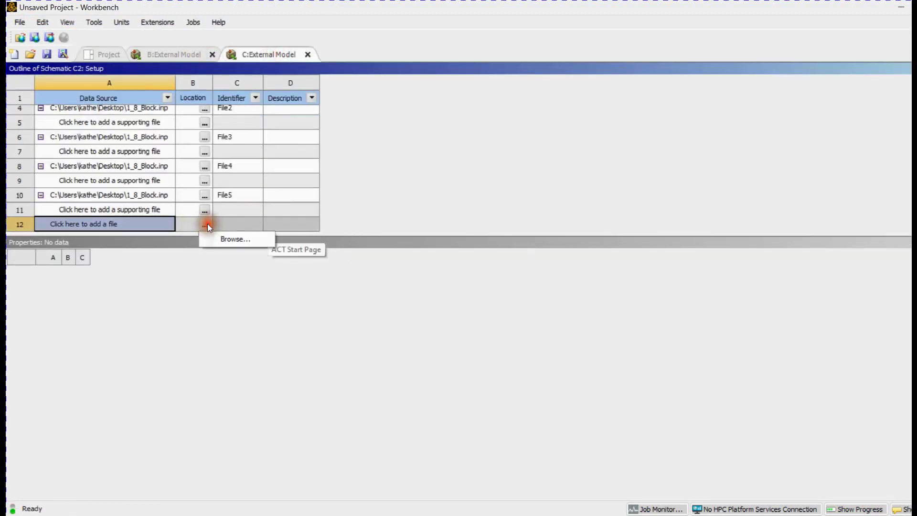
pyautogui.click(231, 234)
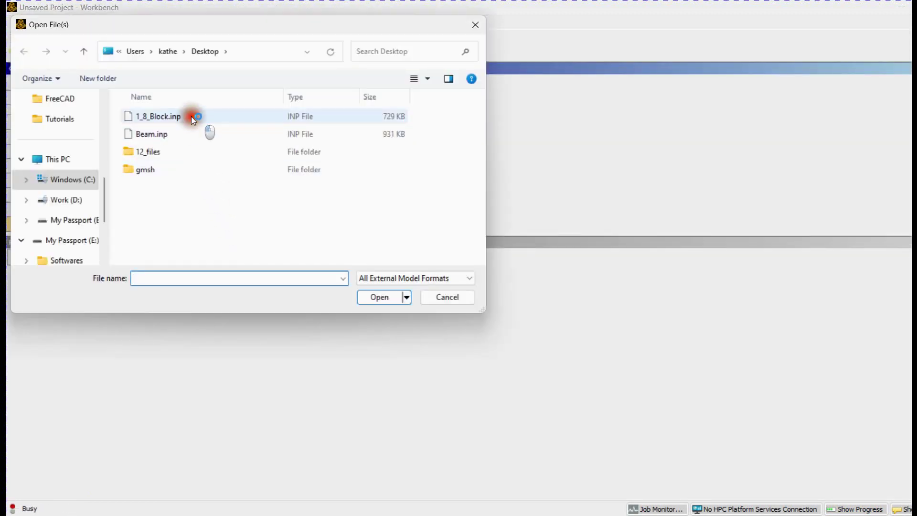
pyautogui.doubleClick(193, 116)
# Set the rigid transformation of File6 to a Theta XY rotation of 270 degrees.
pyautogui.click(149, 223)
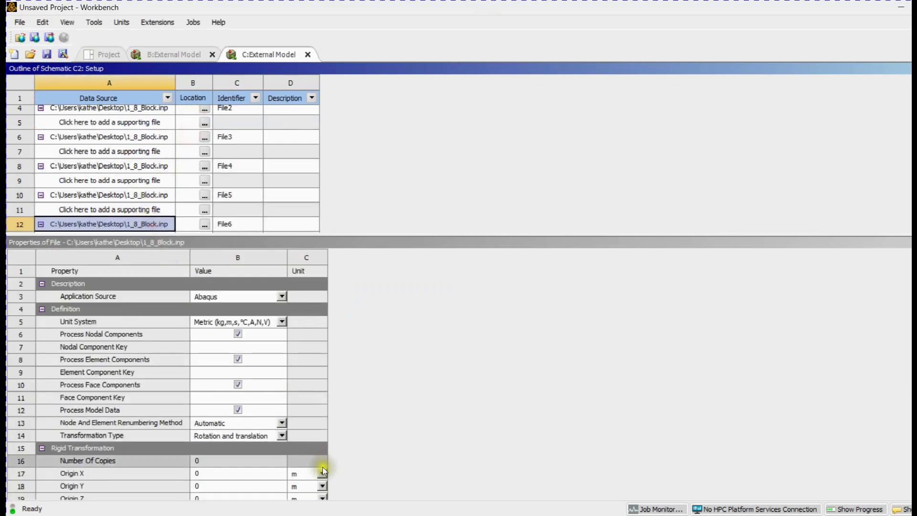
pyautogui.scroll(-1, 275, 361)
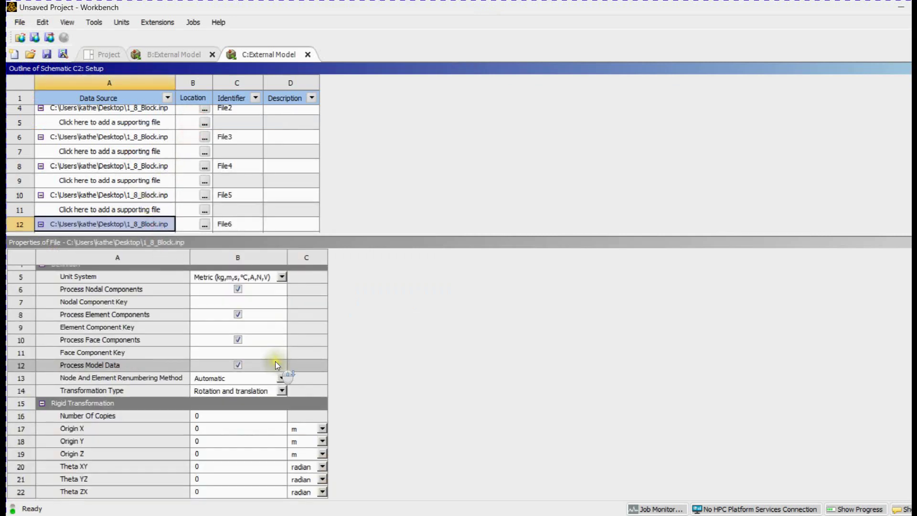
pyautogui.click(321, 467)
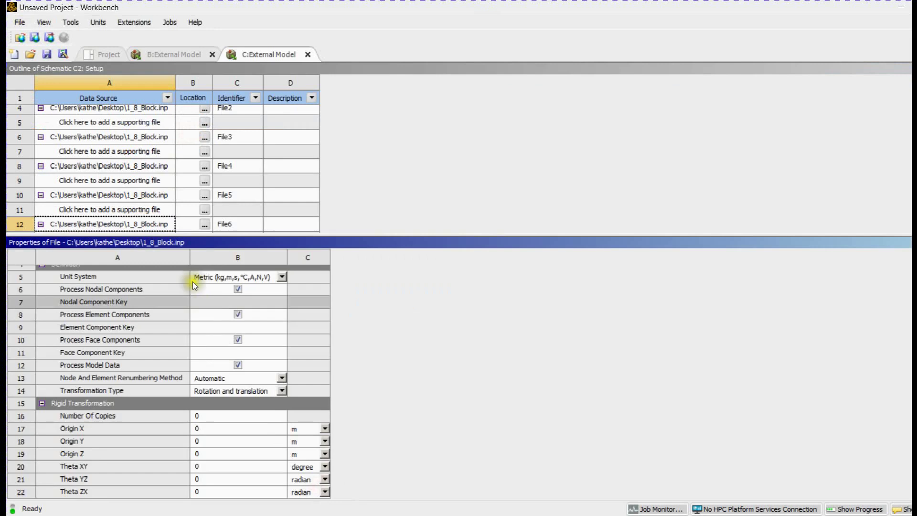
pyautogui.click(159, 194)
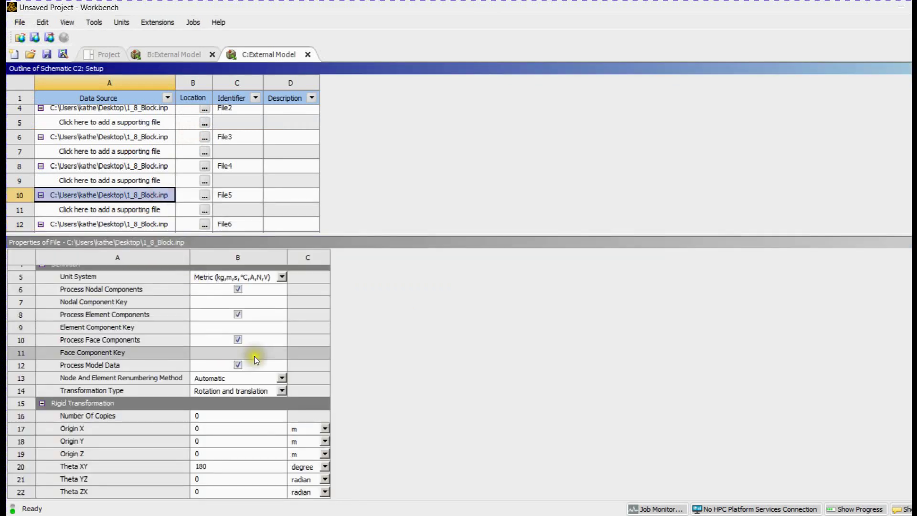
pyautogui.click(164, 222)
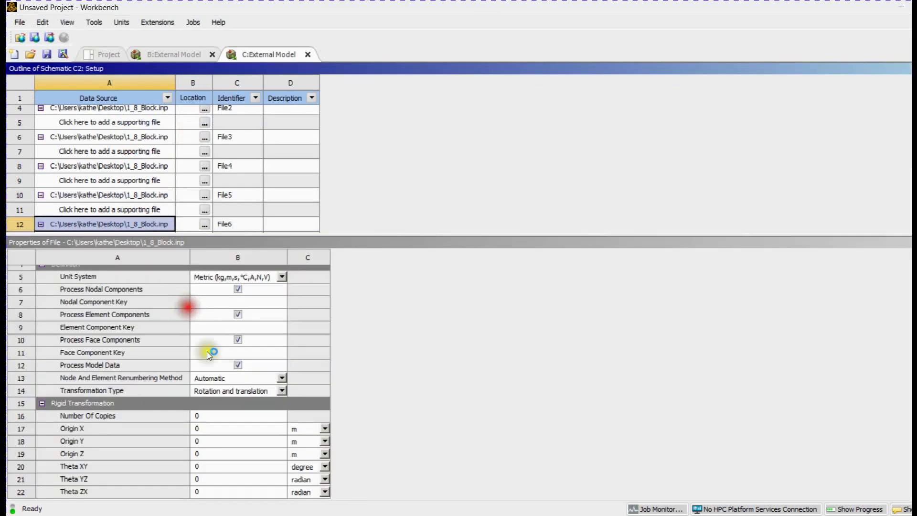
pyautogui.click(240, 462)
pyautogui.write('270')
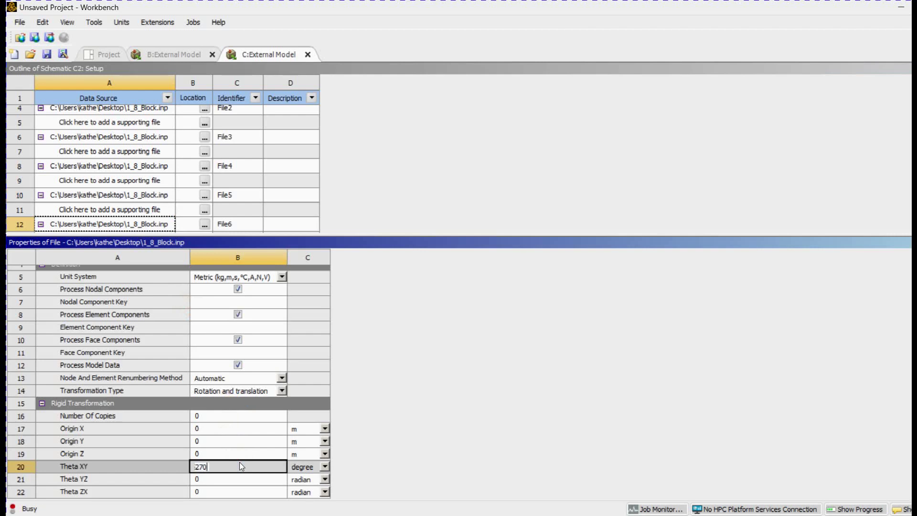
pyautogui.press('Return')
# Update the project to transfer the sixth block copy and switch to the Mechanical model.
pyautogui.click(102, 56)
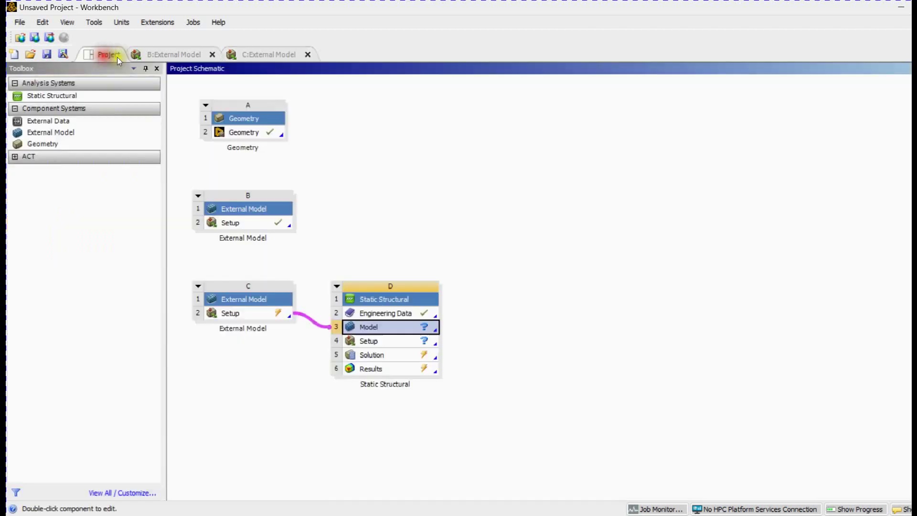
pyautogui.click(209, 70)
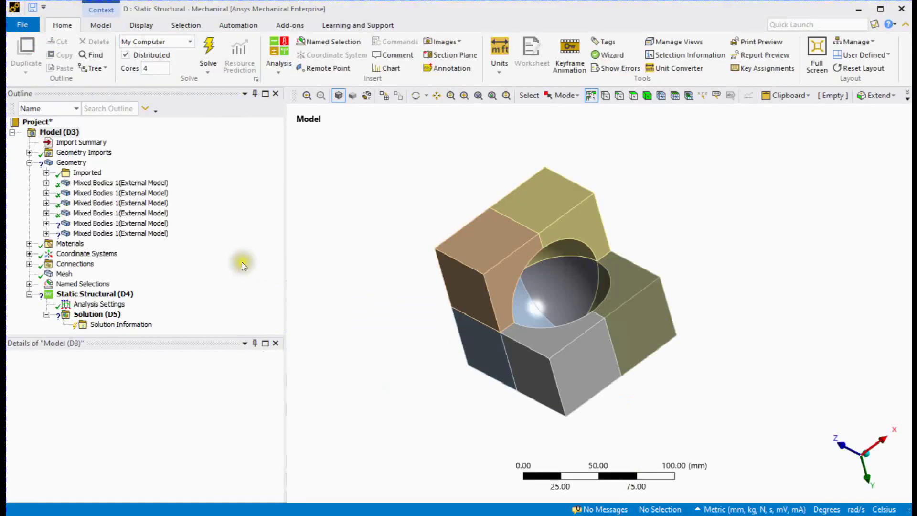
pyautogui.click(241, 262)
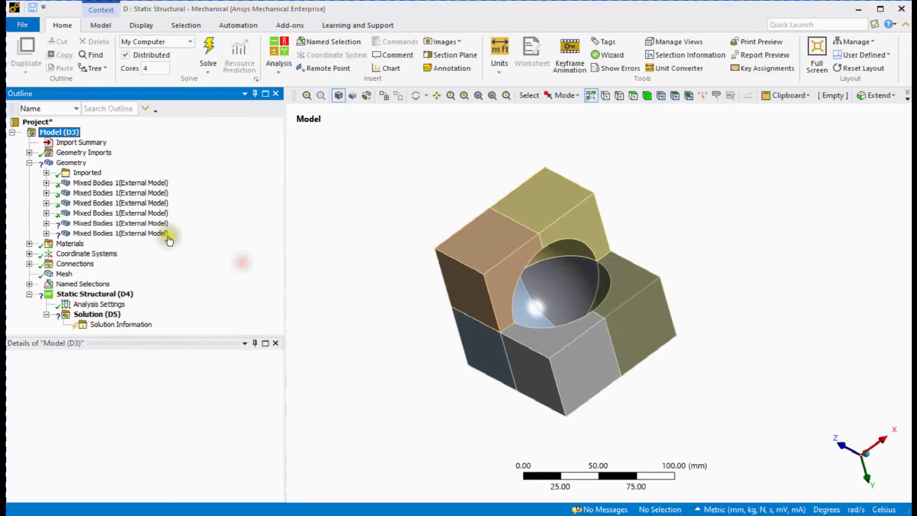
# Select all six Mixed Bodies parts together and examine the position of the last one in the assembly.
pyautogui.click(148, 233)
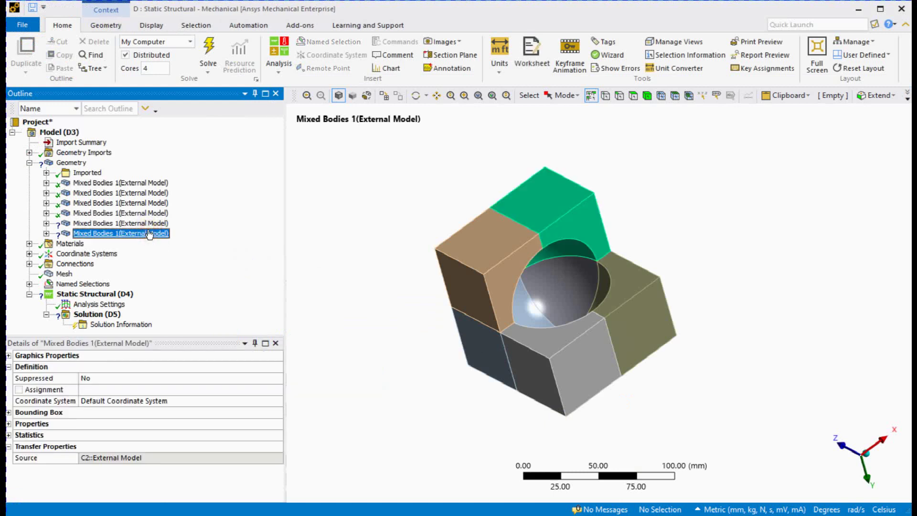
pyautogui.keyDown('shift'); pyautogui.click(128, 183); pyautogui.keyUp('shift')
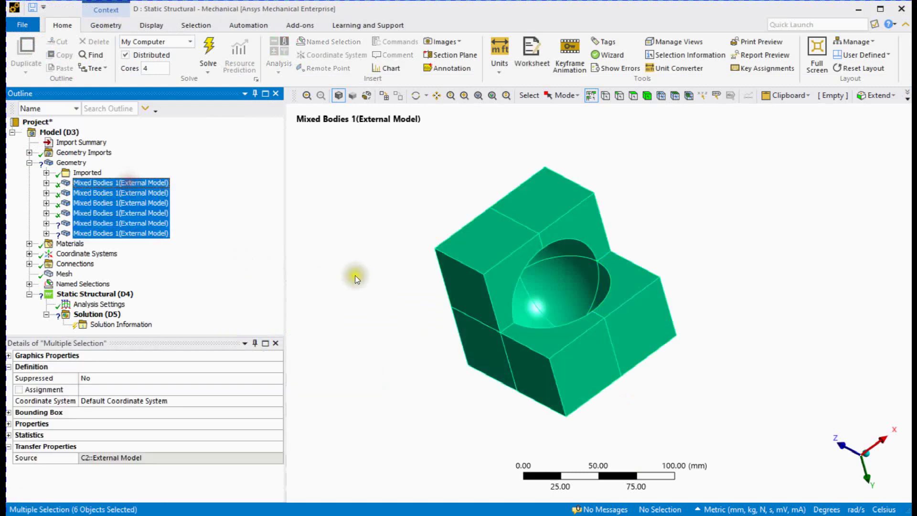
pyautogui.click(107, 233)
pyautogui.moveTo(306, 280); pyautogui.dragTo(344, 266, button='middle')
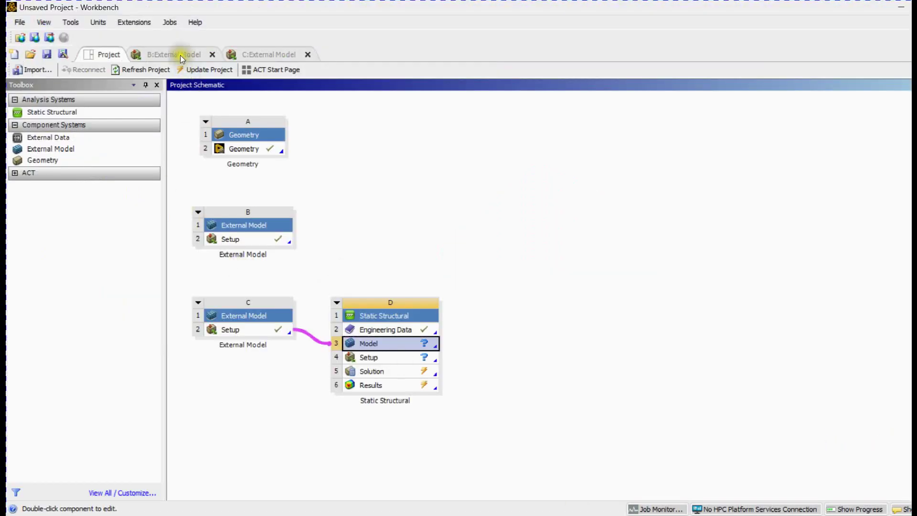
# Switch to Workbench, add 1_8_Block.inp as a seventh data source in External Model C, and select its entry.
pyautogui.click(238, 55)
pyautogui.scroll(-1, 159, 224)
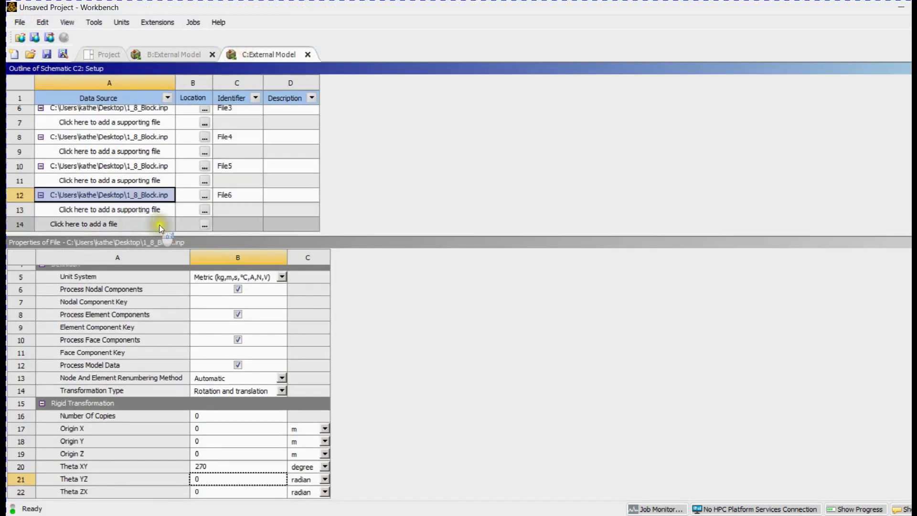
pyautogui.click(205, 224)
pyautogui.click(238, 239)
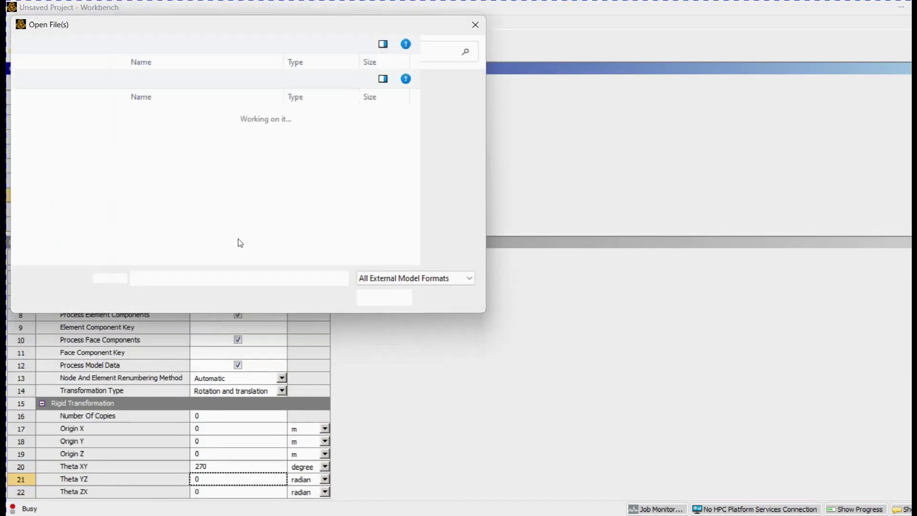
pyautogui.doubleClick(179, 118)
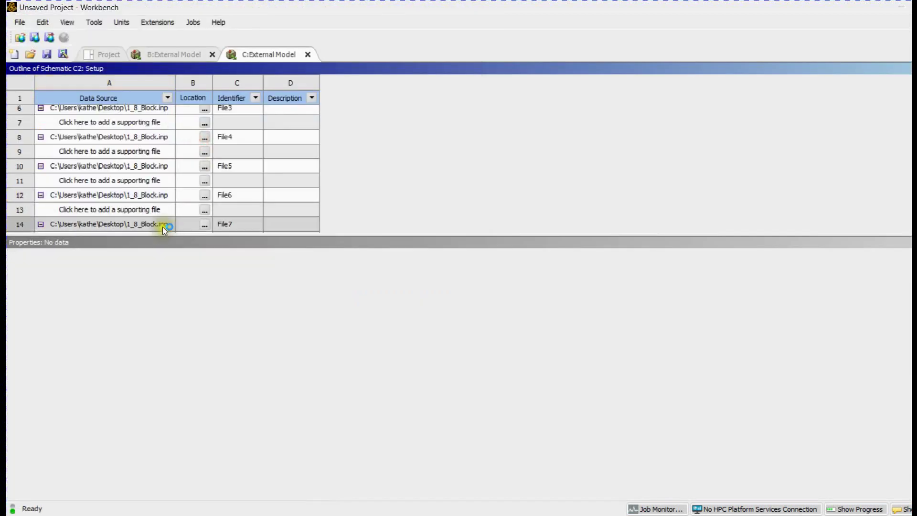
pyautogui.click(153, 195)
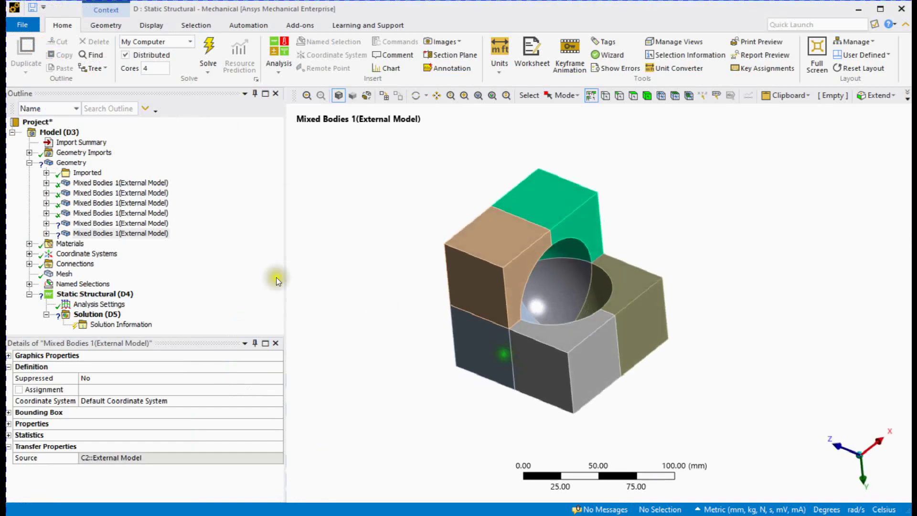
# Check the first block part in the assembly and set File7's Theta YZ rotation to 180 degrees in External Model C.
pyautogui.click(107, 182)
pyautogui.moveTo(580, 312); pyautogui.dragTo(555, 310, button='middle')
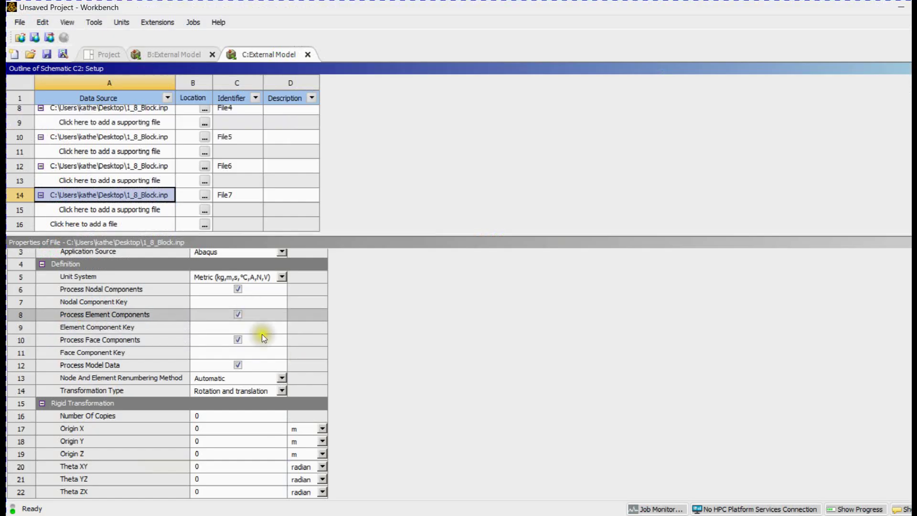
pyautogui.click(126, 481)
pyautogui.click(234, 477)
pyautogui.click(322, 478)
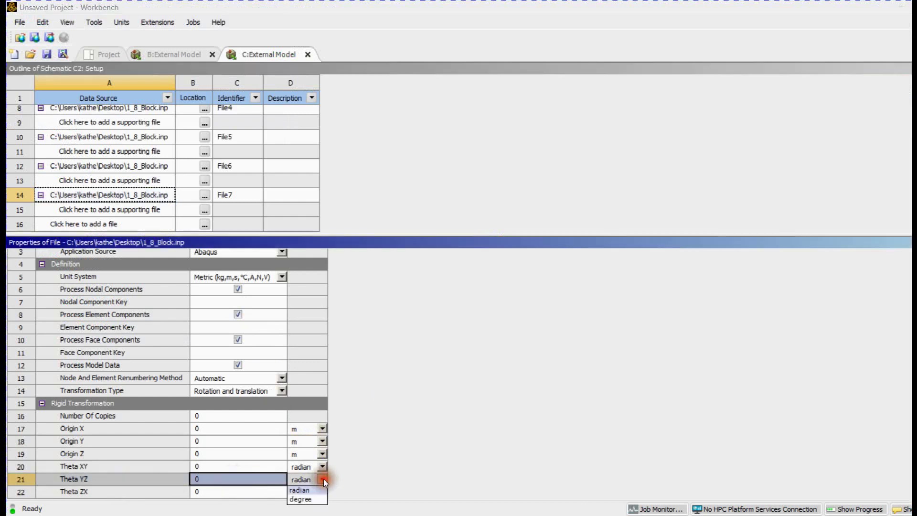
pyautogui.click(312, 498)
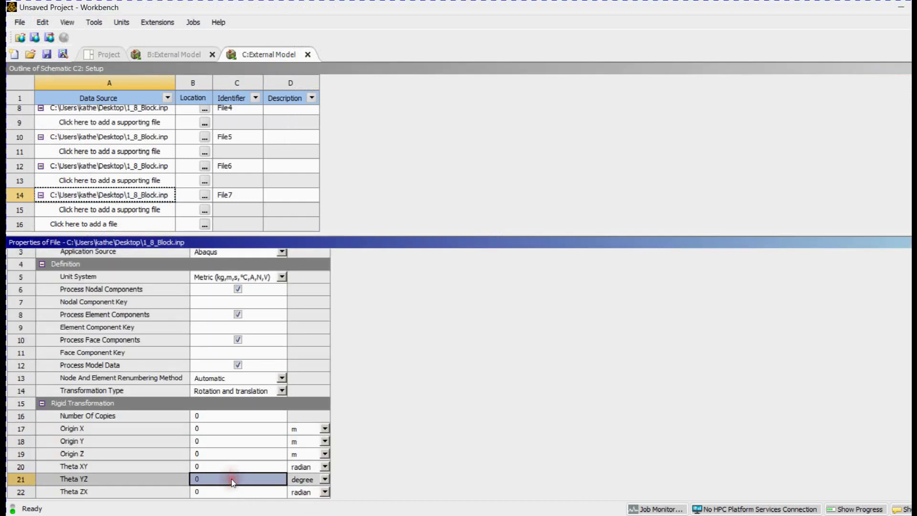
pyautogui.write('180')
pyautogui.press('Return')
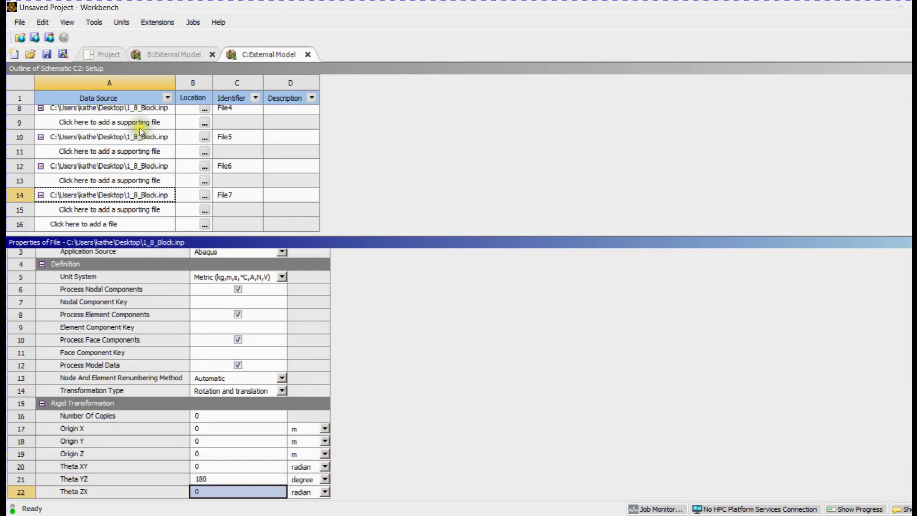
# Update the project to transfer the seventh block copy and inspect the assembly in Mechanical with its first Mixed Bodies part selected.
pyautogui.click(96, 53)
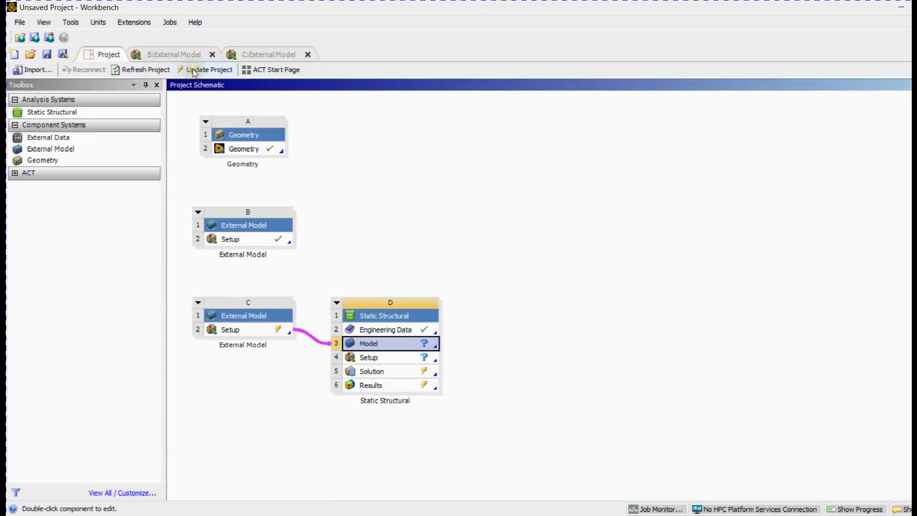
pyautogui.click(193, 70)
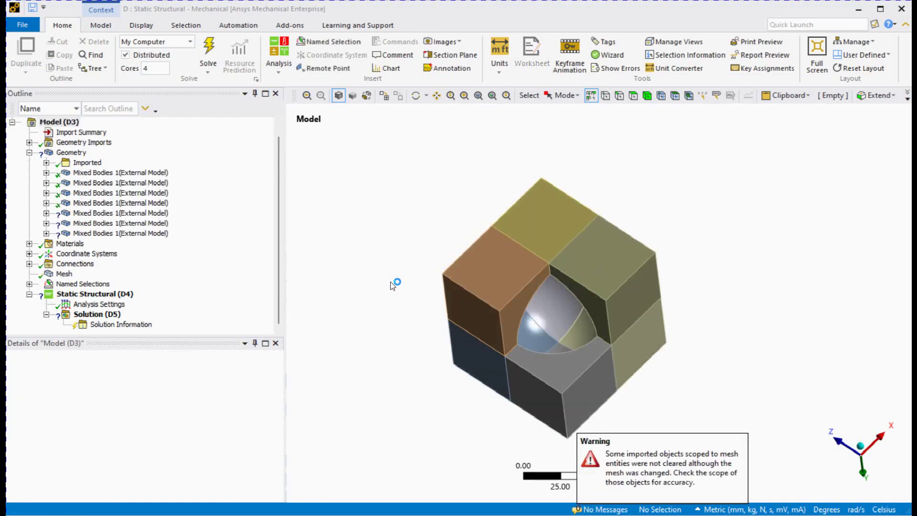
pyautogui.moveTo(611, 329); pyautogui.dragTo(618, 316, button='middle')
pyautogui.click(144, 173)
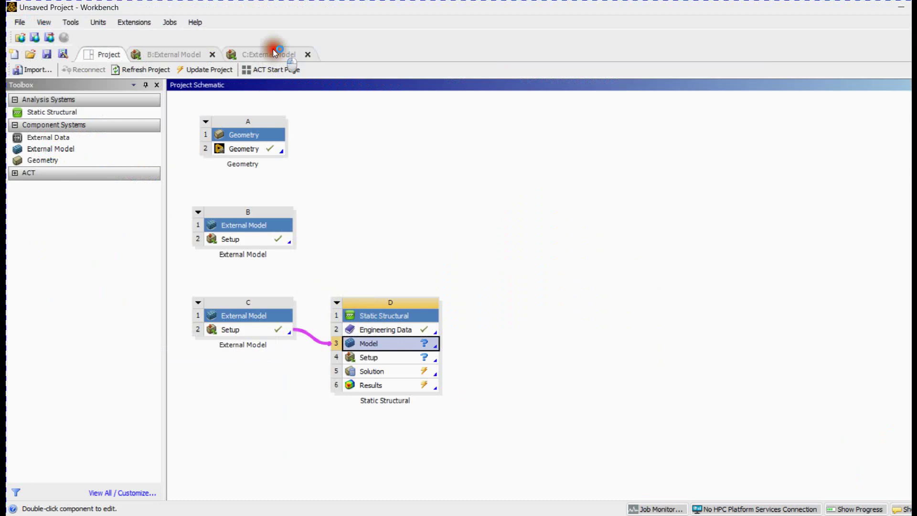
# Return to External Model C in Workbench, add 1_8_Block.inp as an eighth data source, and select its entry.
pyautogui.click(270, 53)
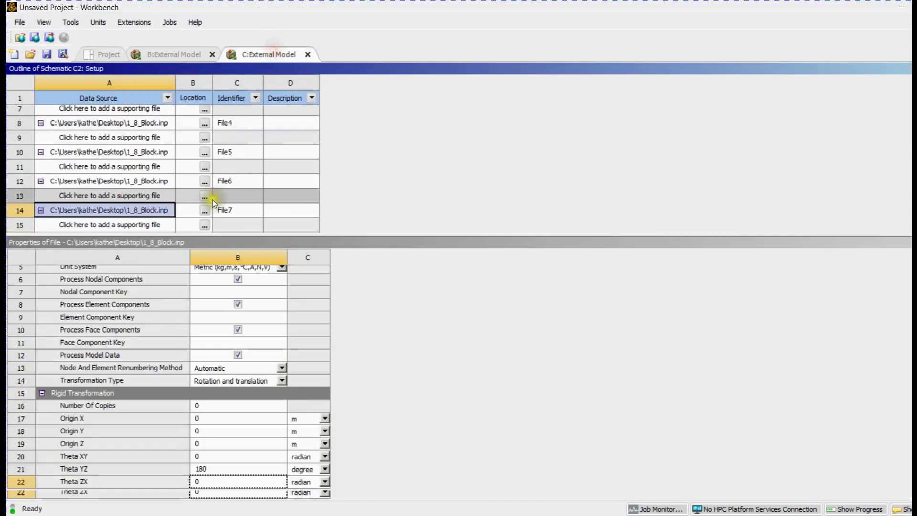
pyautogui.click(203, 227)
pyautogui.click(416, 189)
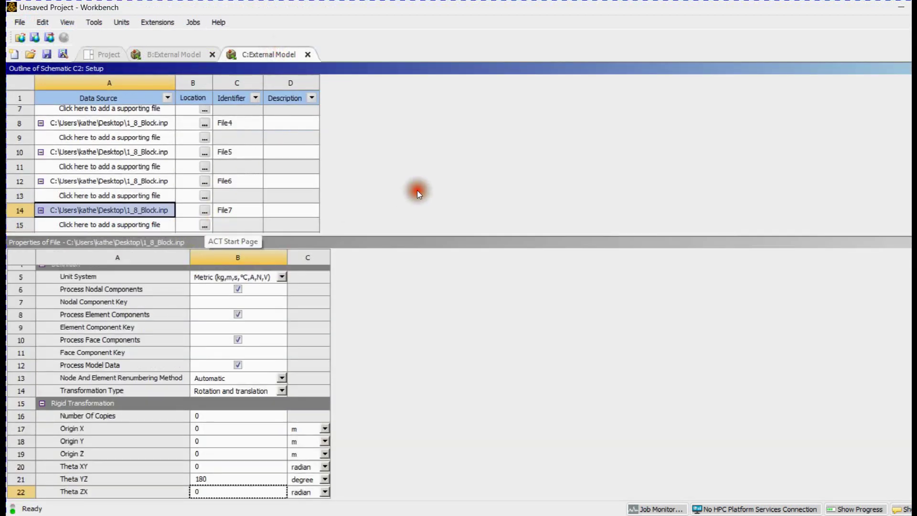
pyautogui.scroll(-1, 417, 190)
pyautogui.click(205, 225)
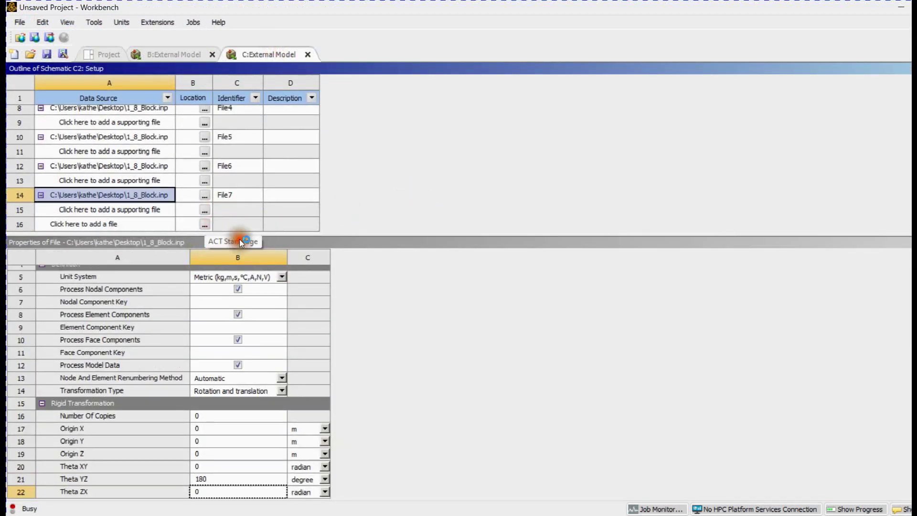
pyautogui.click(240, 237)
pyautogui.click(187, 117)
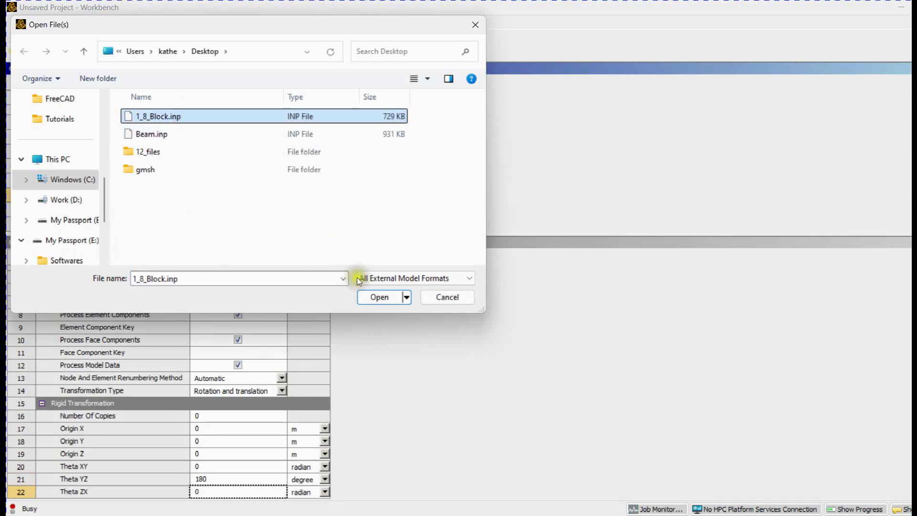
pyautogui.click(378, 296)
pyautogui.click(153, 223)
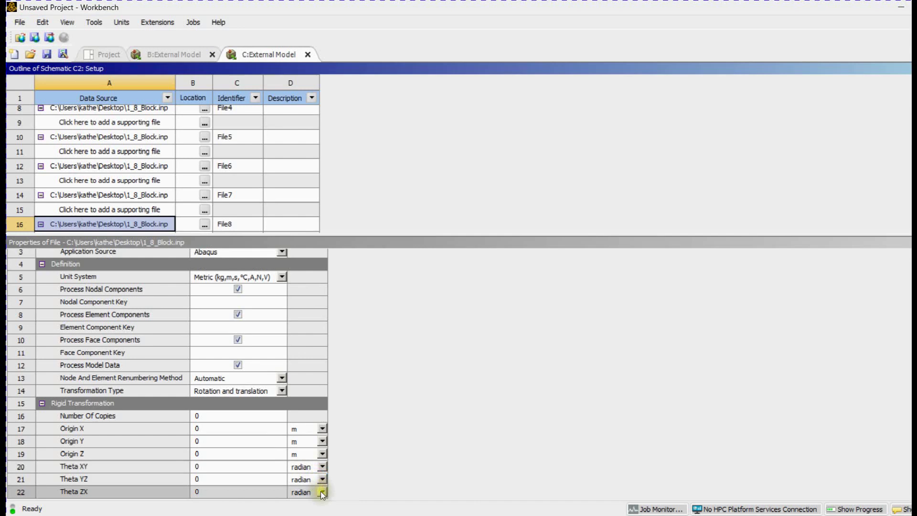
# Set the rigid transformation of File8 to Theta YZ and Theta ZX rotations of 180 degrees each.
pyautogui.click(320, 491)
pyautogui.click(313, 482)
pyautogui.click(253, 492)
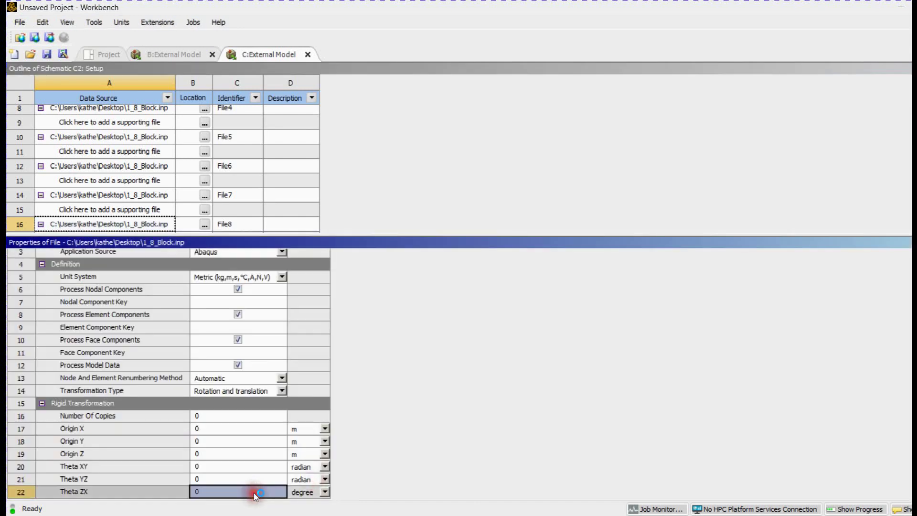
pyautogui.write('180')
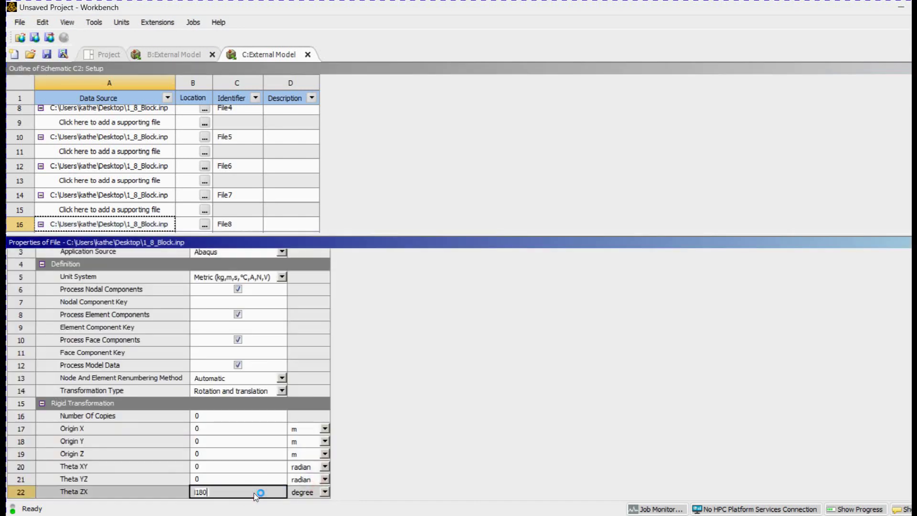
pyautogui.press('Return')
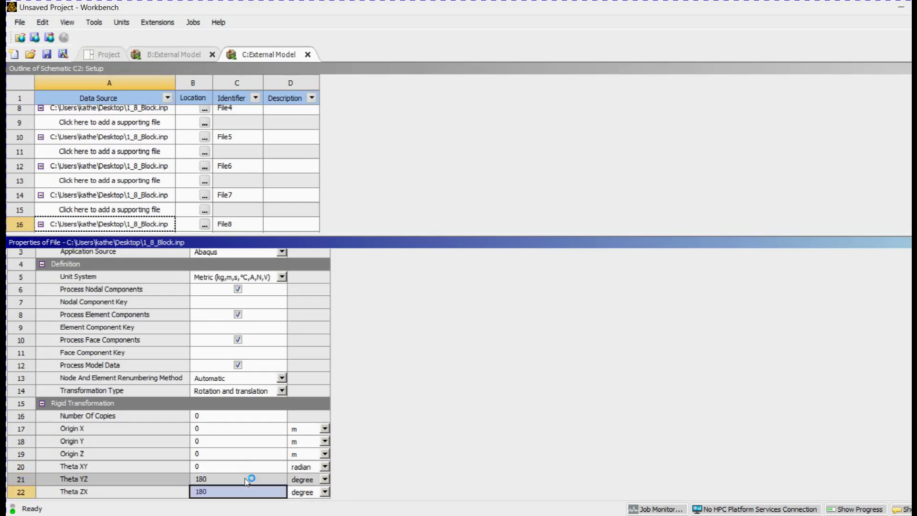
# Update the project to transfer the eighth block copy and examine the position of the last Mixed Bodies part in Mechanical.
pyautogui.click(93, 56)
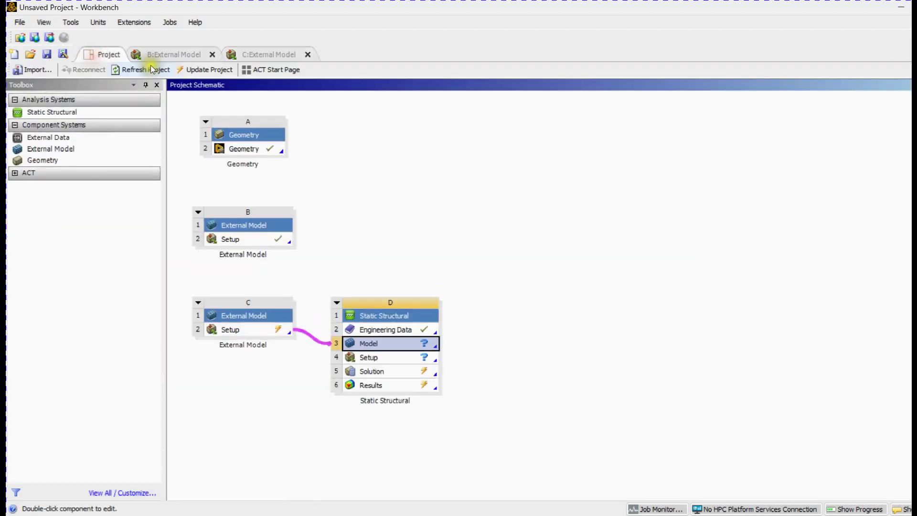
pyautogui.click(165, 70)
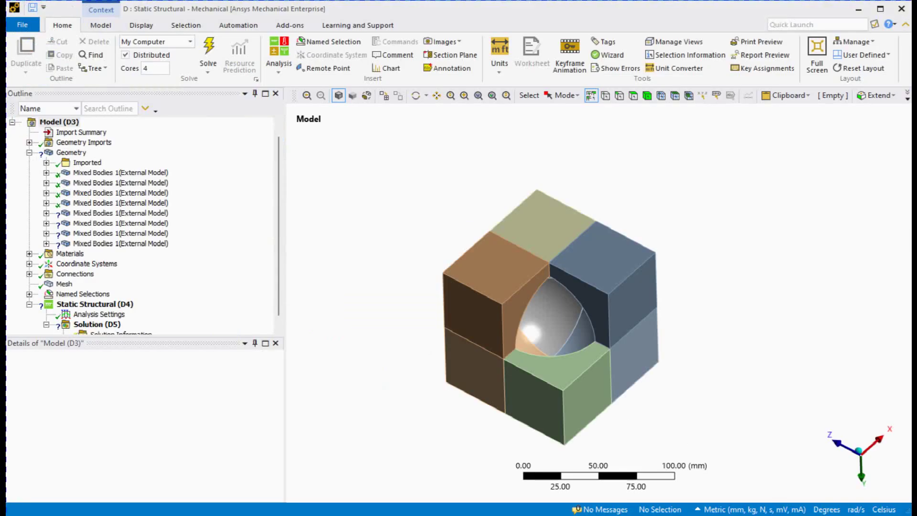
pyautogui.moveTo(546, 323)
pyautogui.mouseDown(button='middle')
pyautogui.moveTo(528, 303)
pyautogui.moveTo(535, 315)
pyautogui.mouseUp(button='middle')
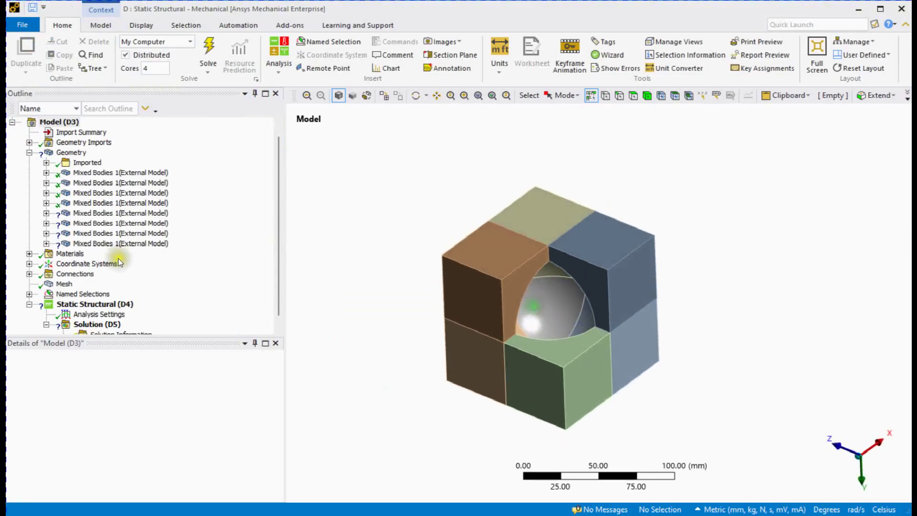
pyautogui.click(117, 244)
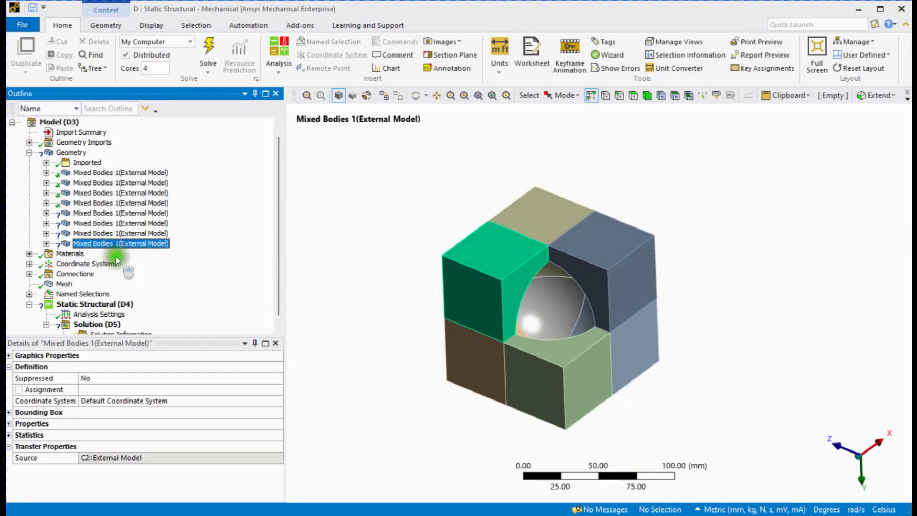
pyautogui.moveTo(546, 265); pyautogui.dragTo(548, 290, button='middle')
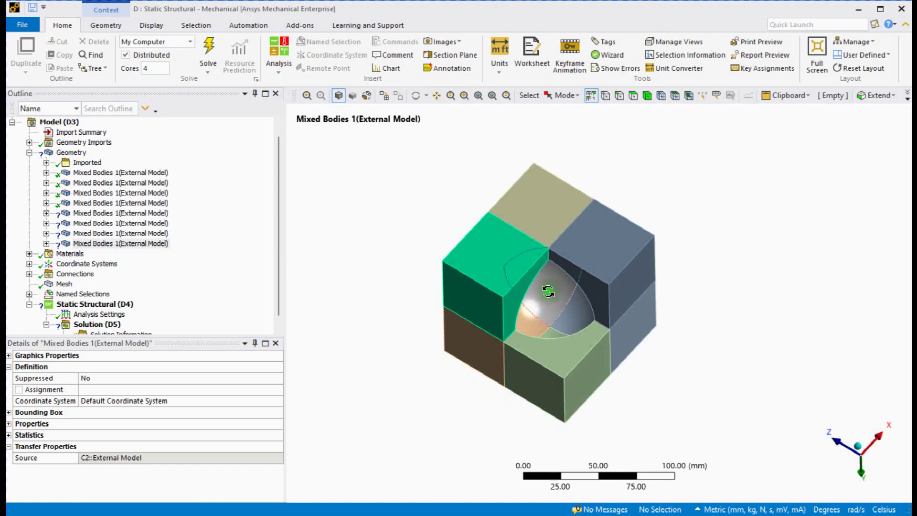
# Switch to Workbench and change File8's Theta ZX rotation to 270 degrees in External Model C.
pyautogui.moveTo(617, 514)
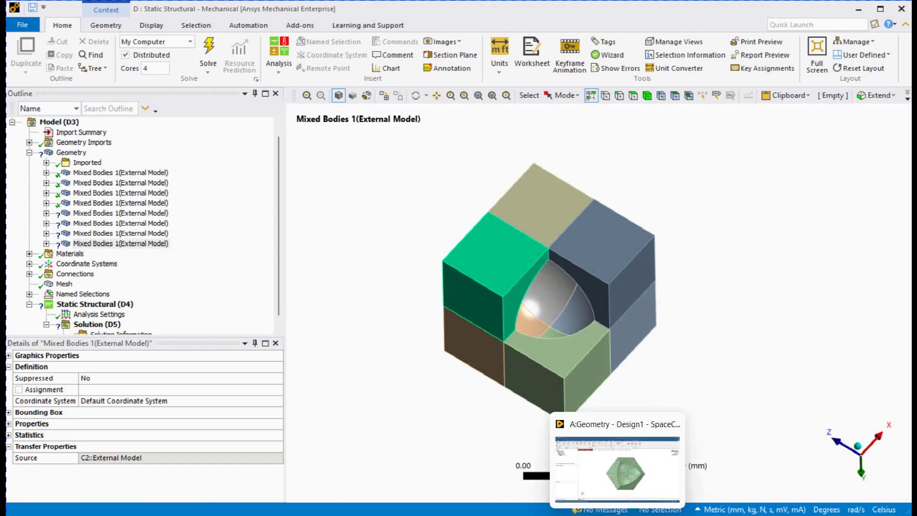
pyautogui.click(617, 468)
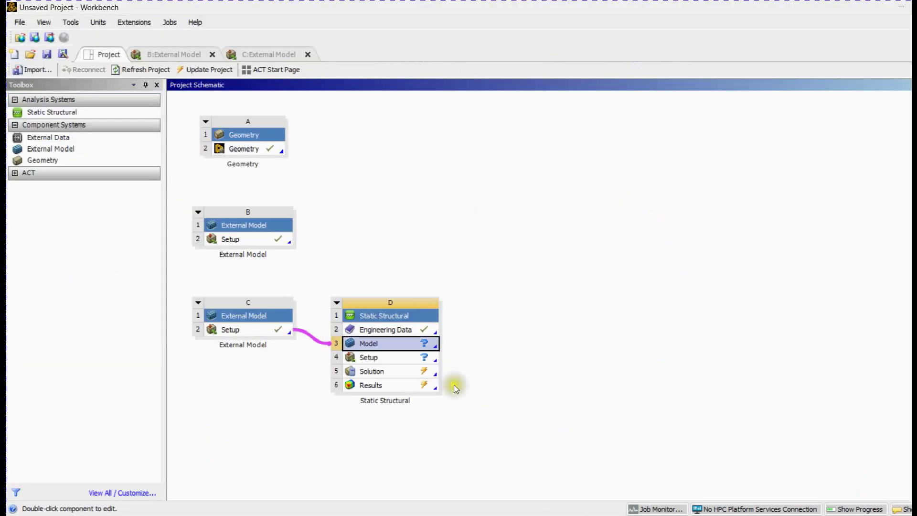
pyautogui.click(268, 55)
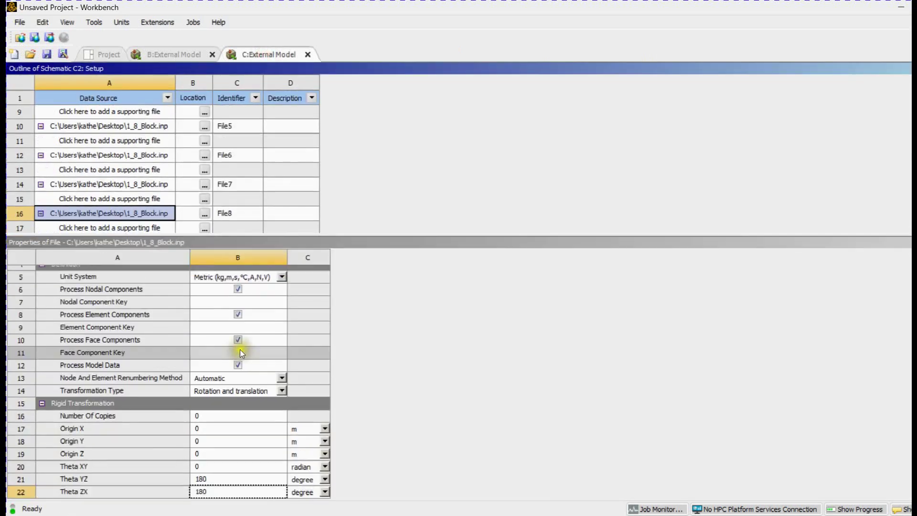
pyautogui.click(222, 491)
pyautogui.write('270')
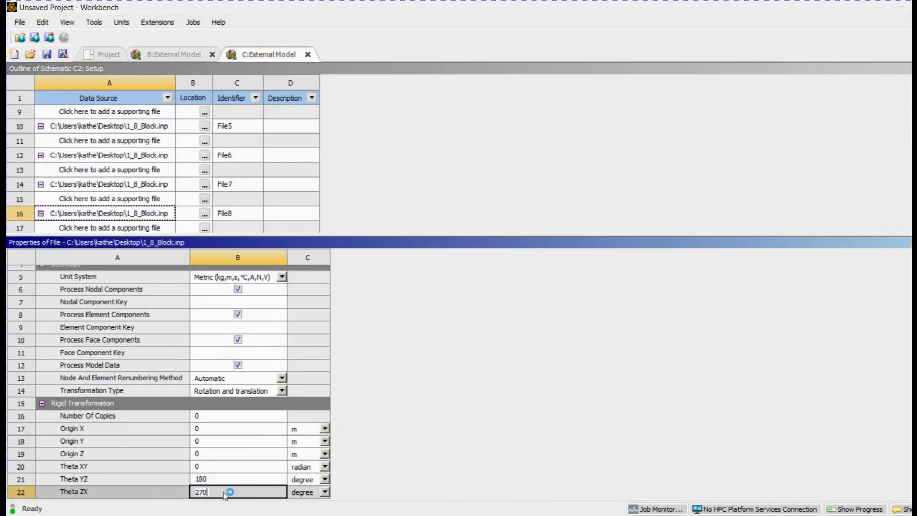
# Update the project with the corrected File8 rotation and inspect the assembled block in Mechanical.
pyautogui.click(97, 44)
pyautogui.click(196, 69)
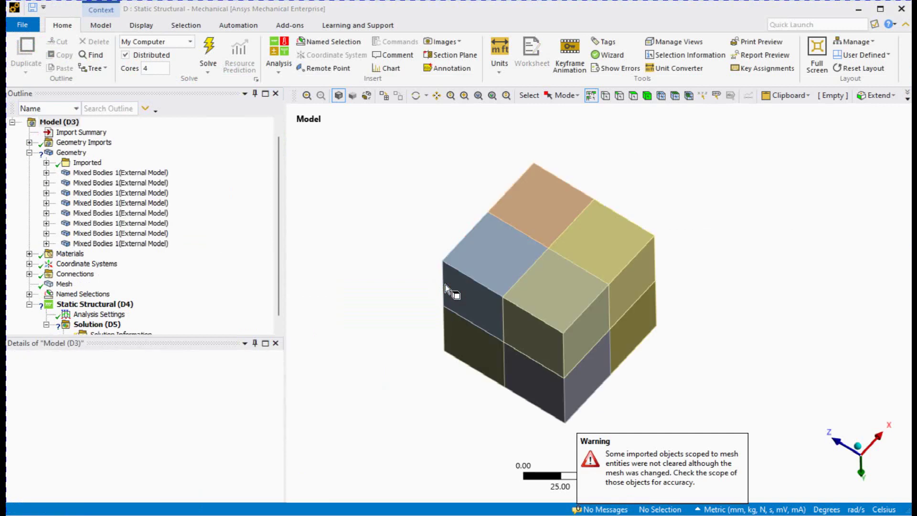
pyautogui.moveTo(445, 285); pyautogui.dragTo(502, 259, button='middle')
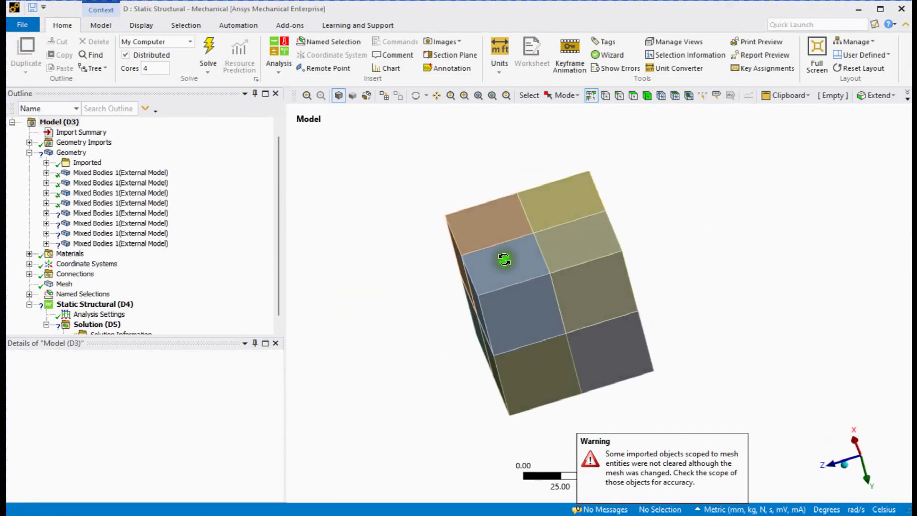
# Suppress the surface bodies inside the fifth and sixth Mixed Bodies parts.
pyautogui.click(46, 213)
pyautogui.click(104, 233)
pyautogui.rightClick(117, 232)
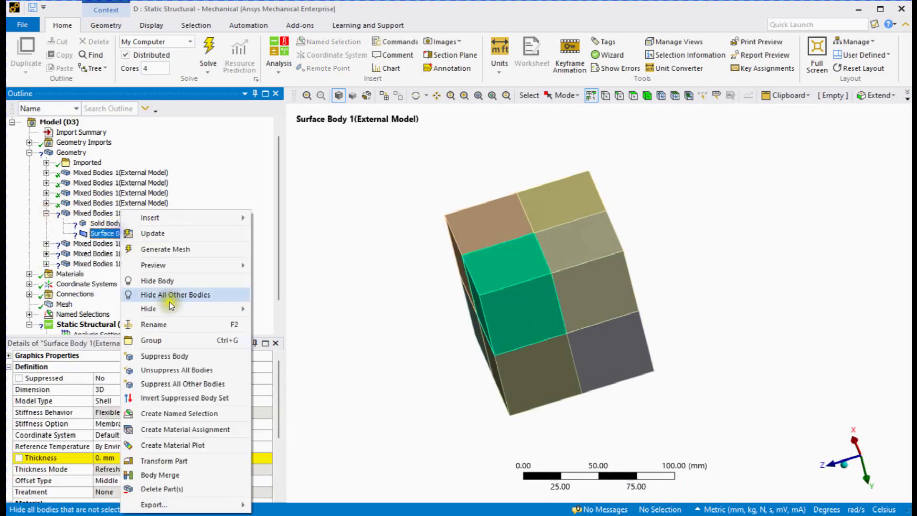
pyautogui.click(178, 364)
pyautogui.click(46, 243)
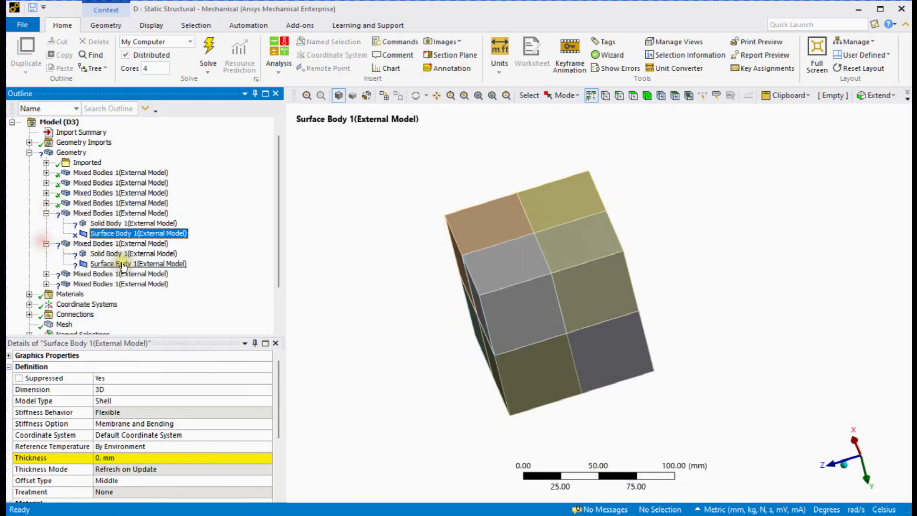
pyautogui.click(123, 263)
pyautogui.rightClick(123, 264)
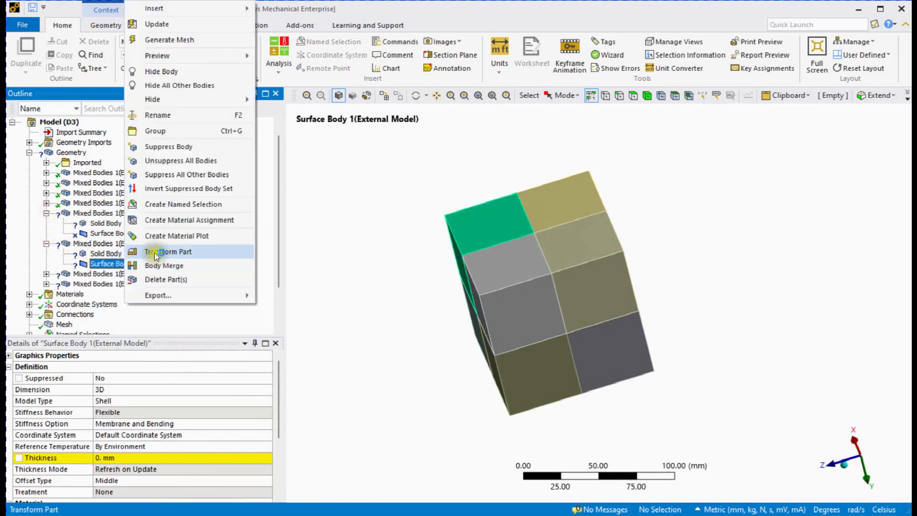
pyautogui.click(171, 146)
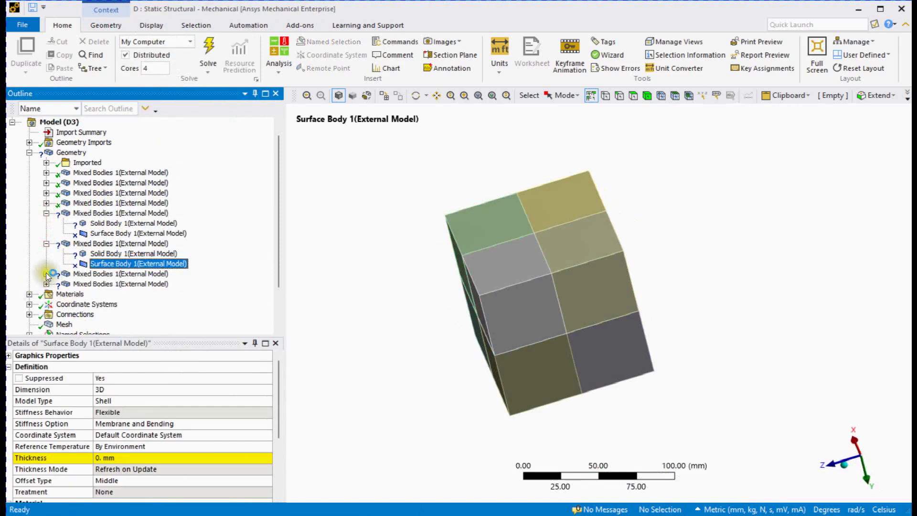
# Suppress the surface bodies inside the seventh and eighth Mixed Bodies parts.
pyautogui.scroll(-3, 136, 283)
pyautogui.click(108, 223)
pyautogui.rightClick(113, 223)
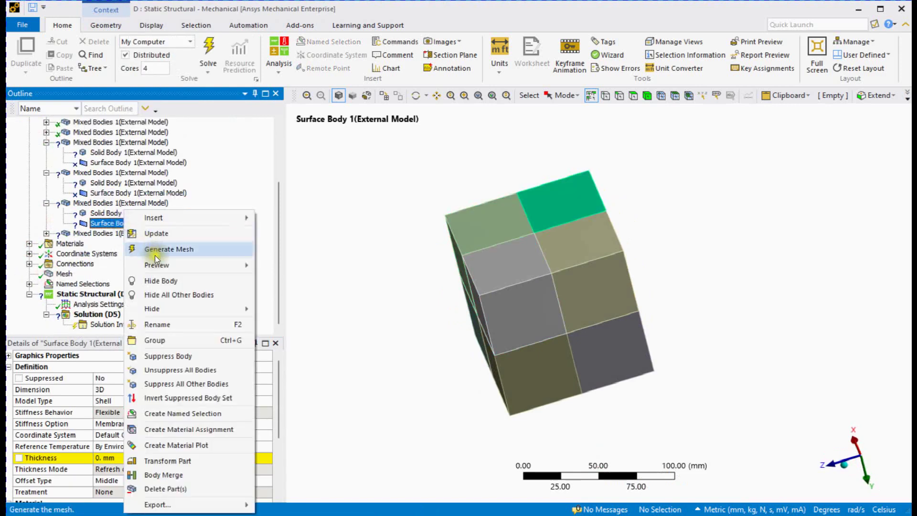
pyautogui.click(174, 355)
pyautogui.click(46, 233)
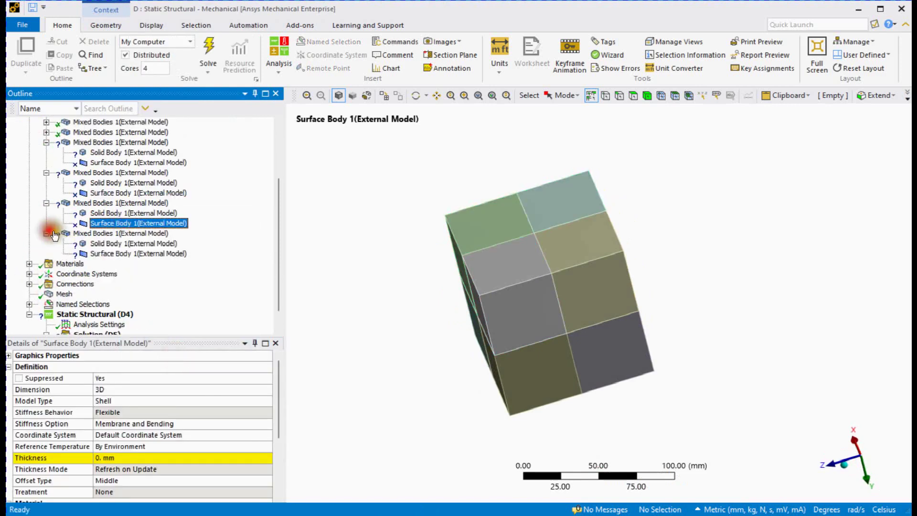
pyautogui.click(113, 254)
pyautogui.rightClick(113, 254)
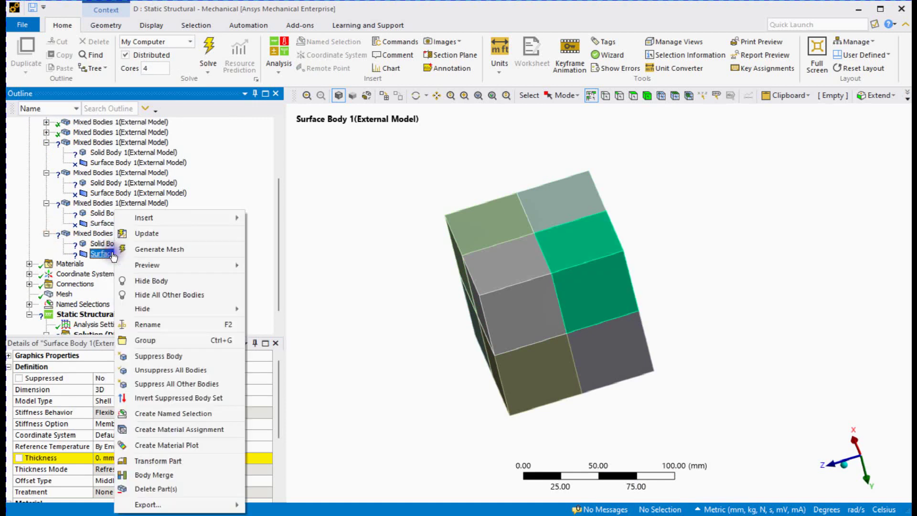
pyautogui.click(178, 354)
# Activate the body selection filter and select all bodies of the block.
pyautogui.click(646, 95)
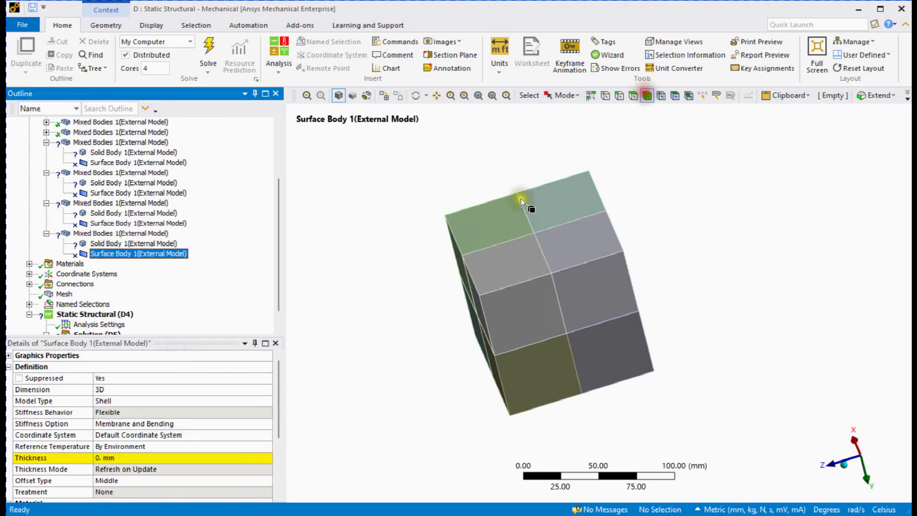
pyautogui.rightClick(390, 211)
pyautogui.click(432, 425)
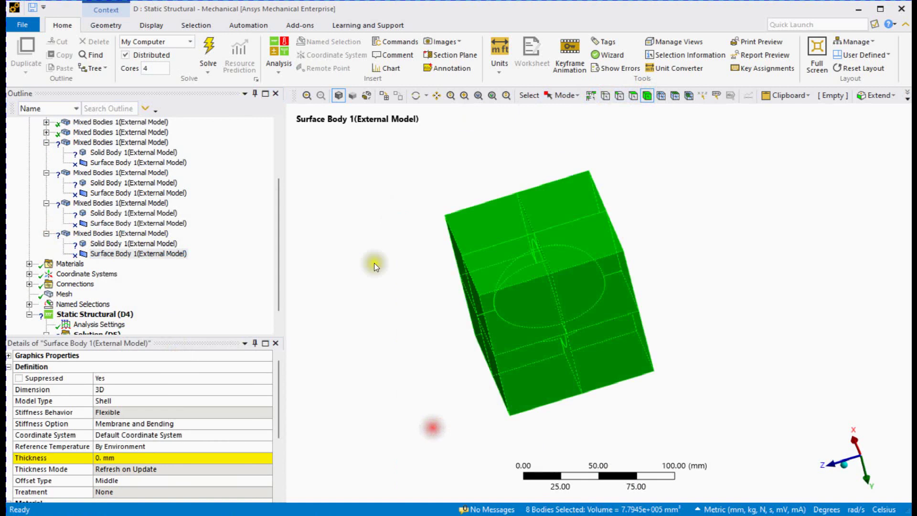
# Select the tree items of all eight solid bodies and assign Structural Steel as their material.
pyautogui.rightClick(373, 249)
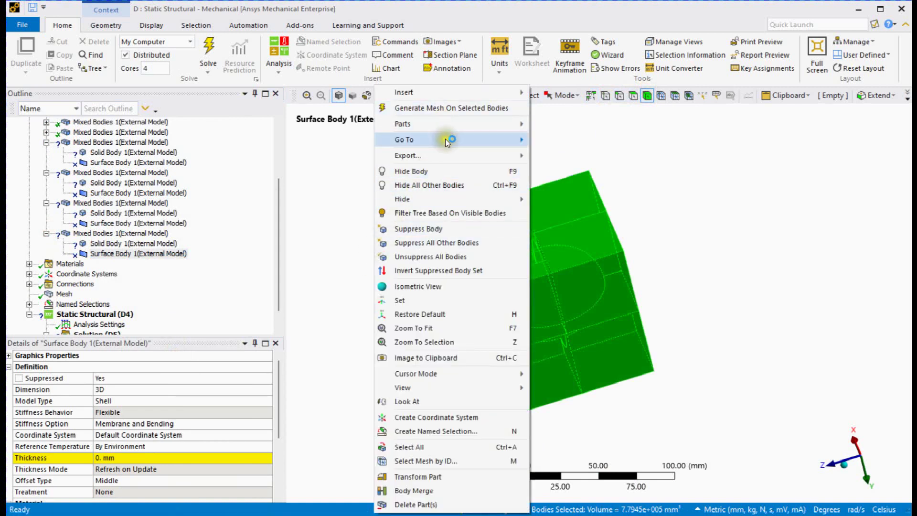
pyautogui.moveTo(445, 138)
pyautogui.click(572, 156)
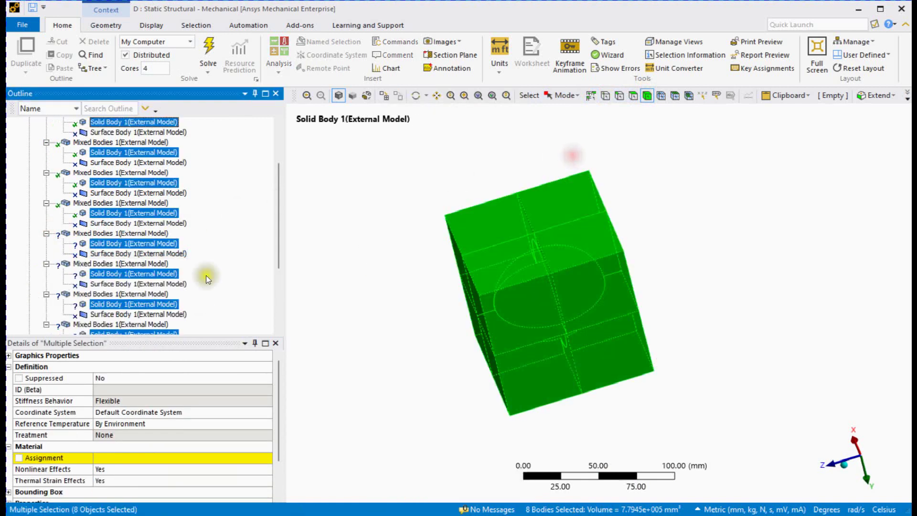
pyautogui.scroll(-1, 162, 411)
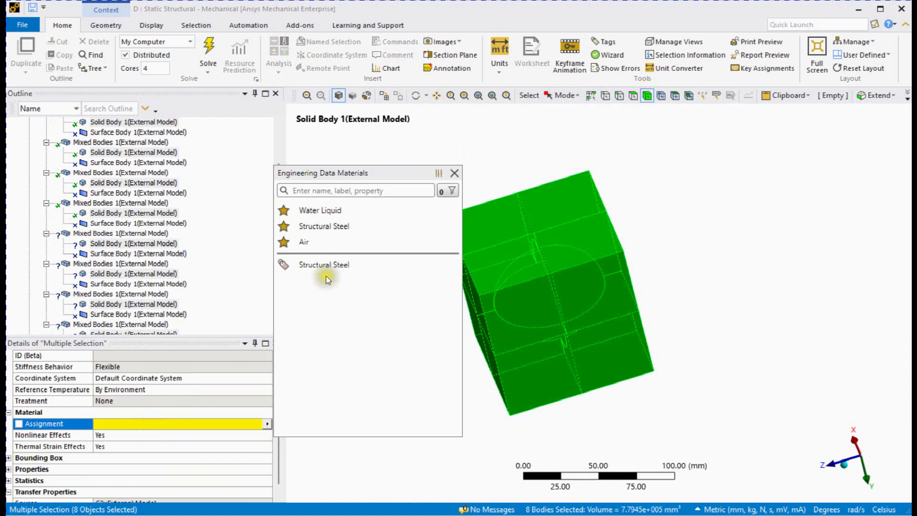
pyautogui.scroll(-4, 229, 266)
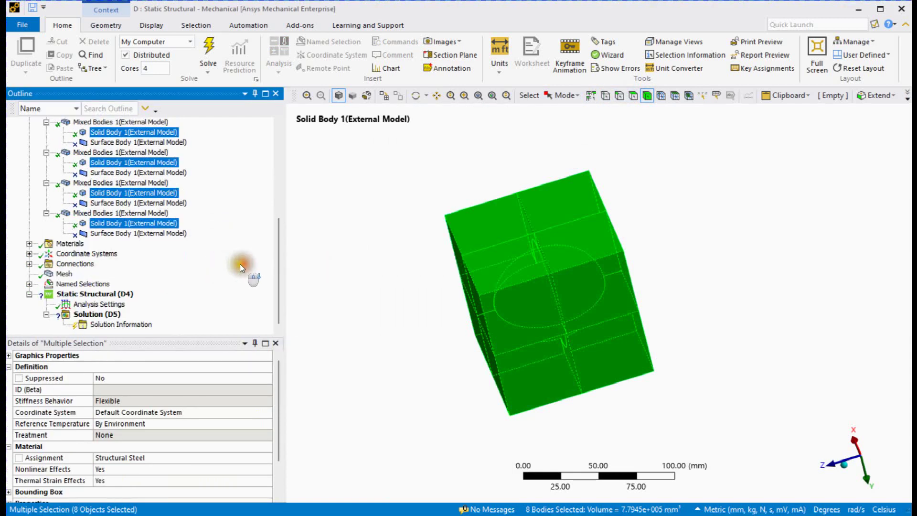
# Collapse the geometry branch and inspect the mesh of the assembled block.
pyautogui.scroll(6, 239, 265)
pyautogui.scroll(1, 239, 265)
pyautogui.click(29, 163)
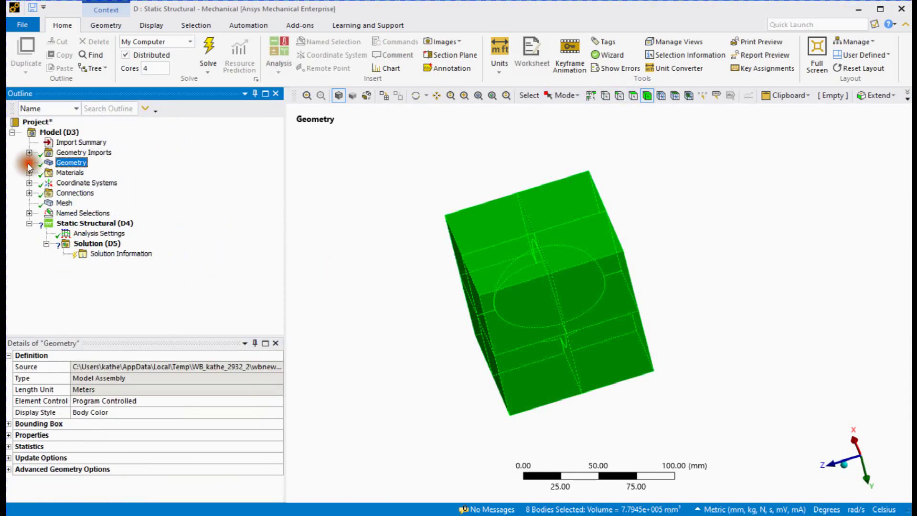
pyautogui.click(63, 203)
pyautogui.click(347, 237)
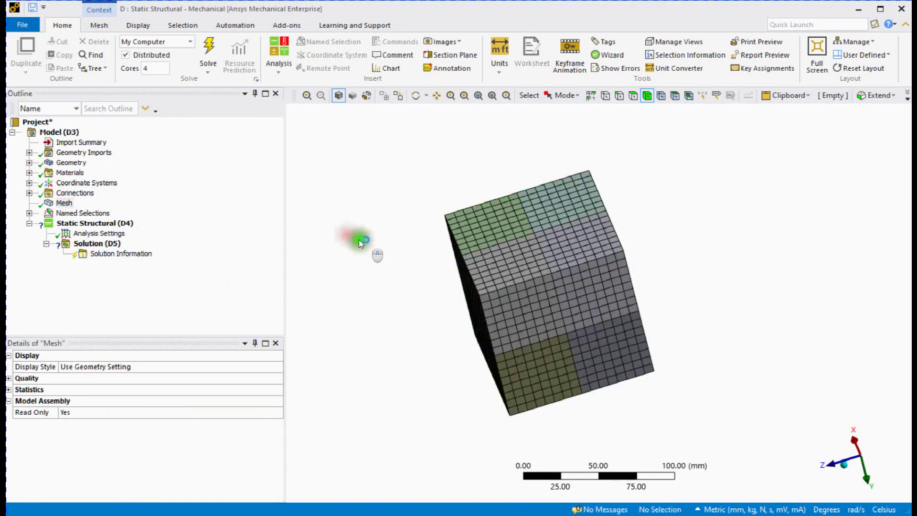
pyautogui.moveTo(360, 241); pyautogui.dragTo(401, 233, button='middle')
# Set automatic connection generation on refresh and transparency to No for the Connections.
pyautogui.click(29, 193)
pyautogui.click(88, 203)
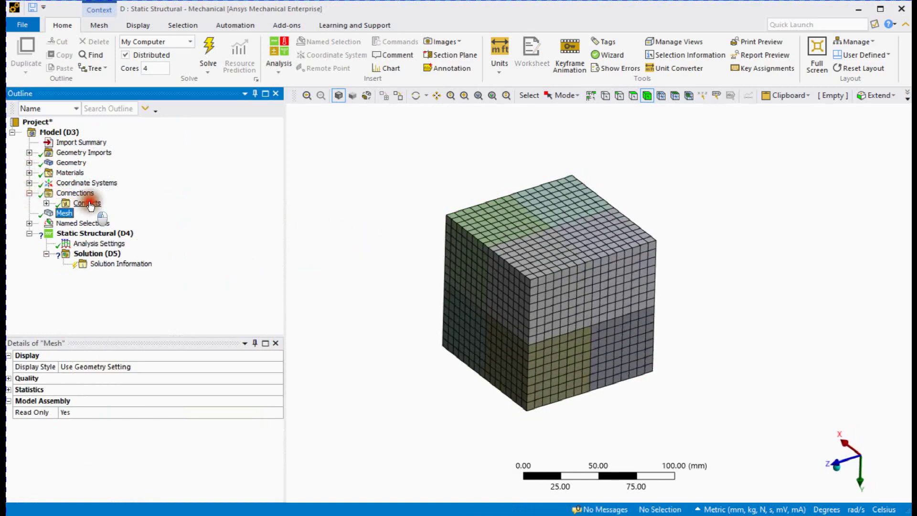
pyautogui.click(79, 193)
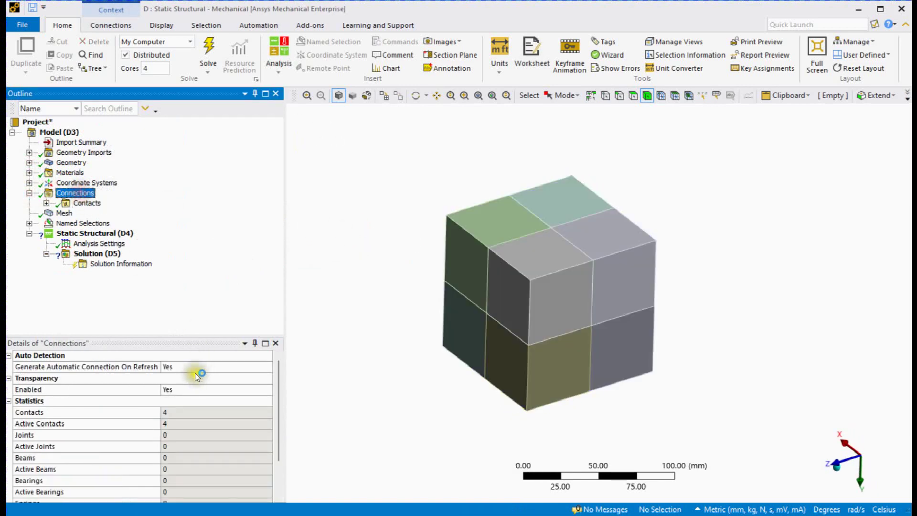
pyautogui.click(185, 362)
pyautogui.click(183, 389)
pyautogui.doubleClick(183, 389)
pyautogui.click(193, 275)
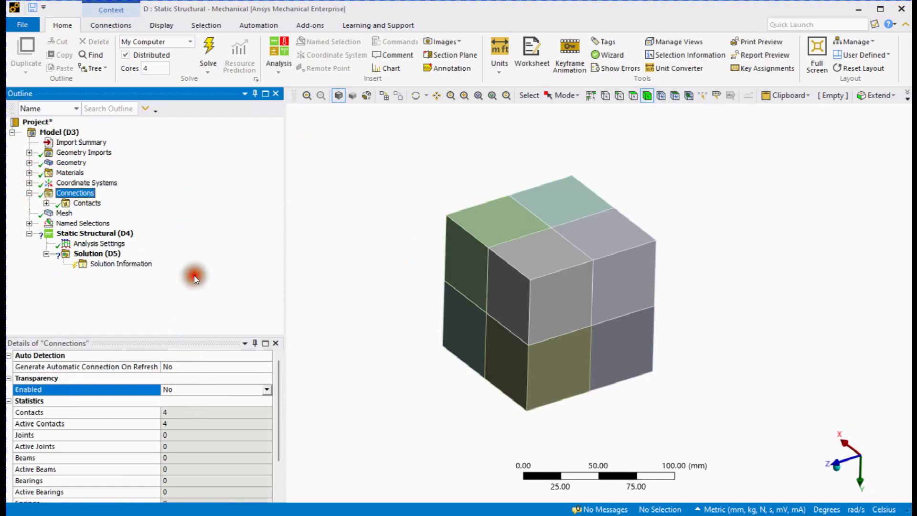
# Delete the Contacts group from the Connections.
pyautogui.click(86, 204)
pyautogui.rightClick(87, 204)
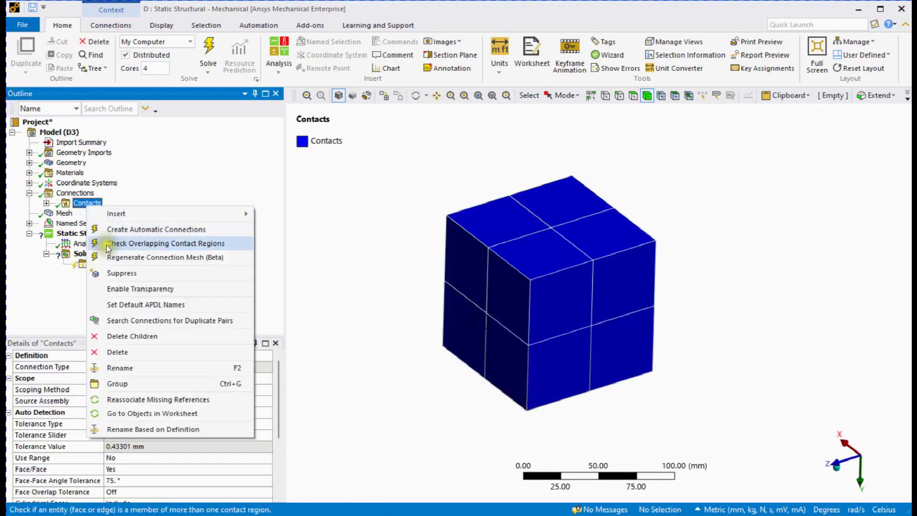
pyautogui.click(130, 337)
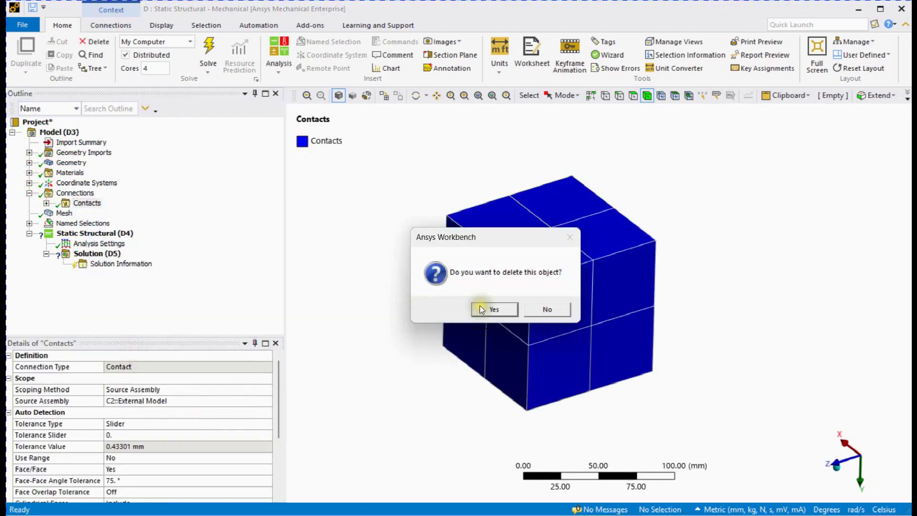
pyautogui.click(482, 308)
# Show the geometry in an exploded view about the assembly center so the inner faces are accessible.
pyautogui.click(59, 206)
pyautogui.moveTo(436, 236); pyautogui.dragTo(379, 235, button='middle')
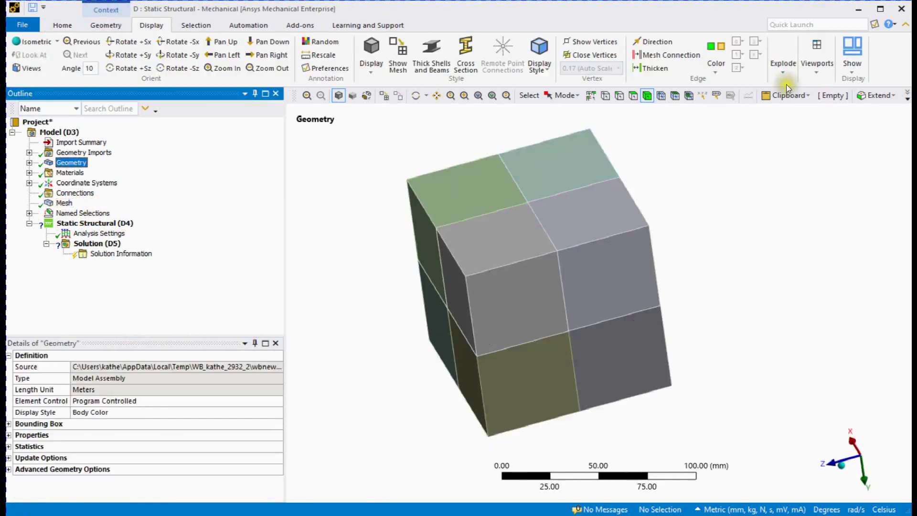
pyautogui.click(783, 71)
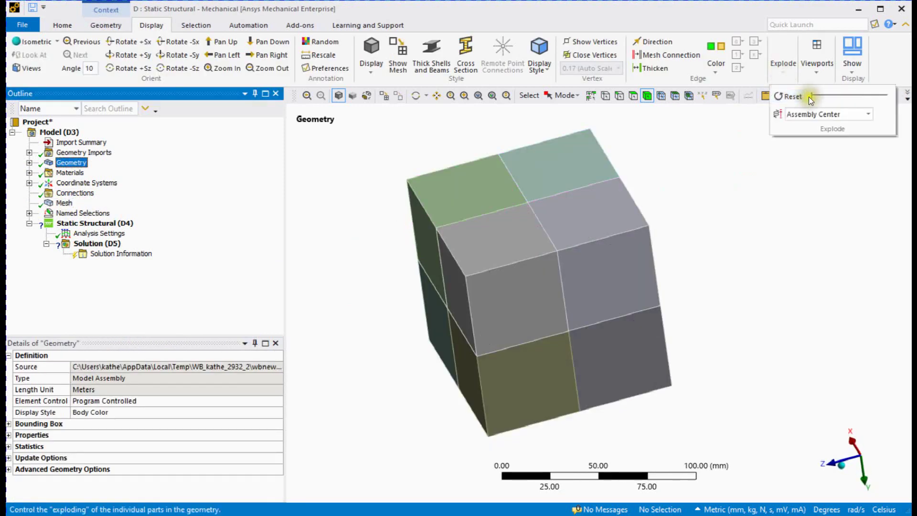
pyautogui.moveTo(809, 96); pyautogui.dragTo(814, 96)
pyautogui.click(773, 168)
pyautogui.moveTo(728, 230)
pyautogui.mouseDown(button='middle')
pyautogui.moveTo(702, 213)
pyautogui.moveTo(723, 209)
pyautogui.moveTo(698, 255)
pyautogui.moveTo(710, 254)
pyautogui.moveTo(705, 230)
pyautogui.moveTo(743, 234)
pyautogui.mouseUp(button='middle')
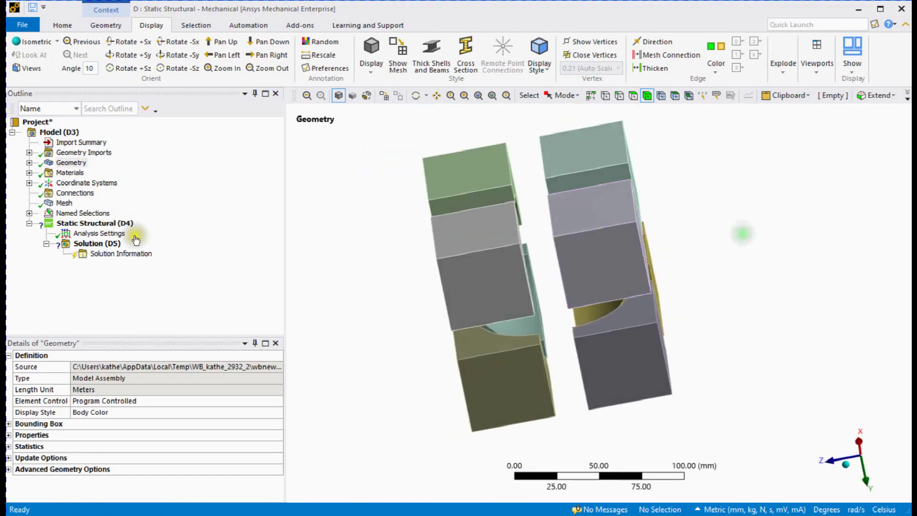
# Insert a manual Node Merge for the mesh and switch to box selection.
pyautogui.rightClick(61, 205)
pyautogui.moveTo(124, 210)
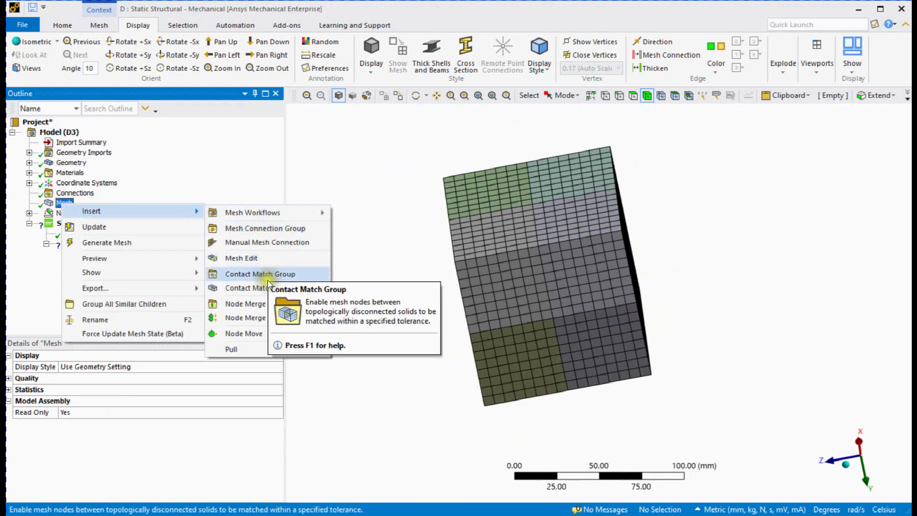
pyautogui.click(278, 318)
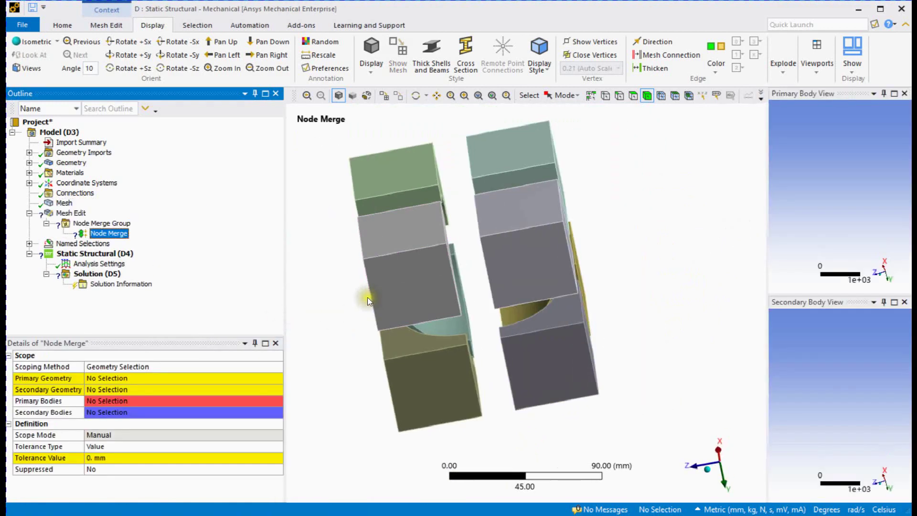
pyautogui.moveTo(618, 281); pyautogui.dragTo(602, 264, button='middle')
pyautogui.click(555, 93)
pyautogui.click(571, 122)
# Scope the first Node Merge's primary geometry to the four inner faces on one side of the Z gap.
pyautogui.moveTo(489, 168); pyautogui.dragTo(496, 158, button='middle')
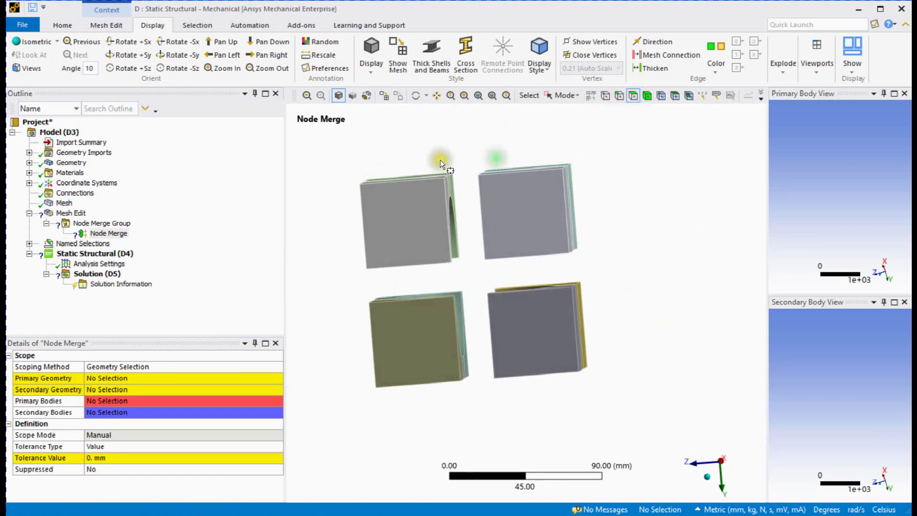
pyautogui.moveTo(483, 405); pyautogui.dragTo(484, 405)
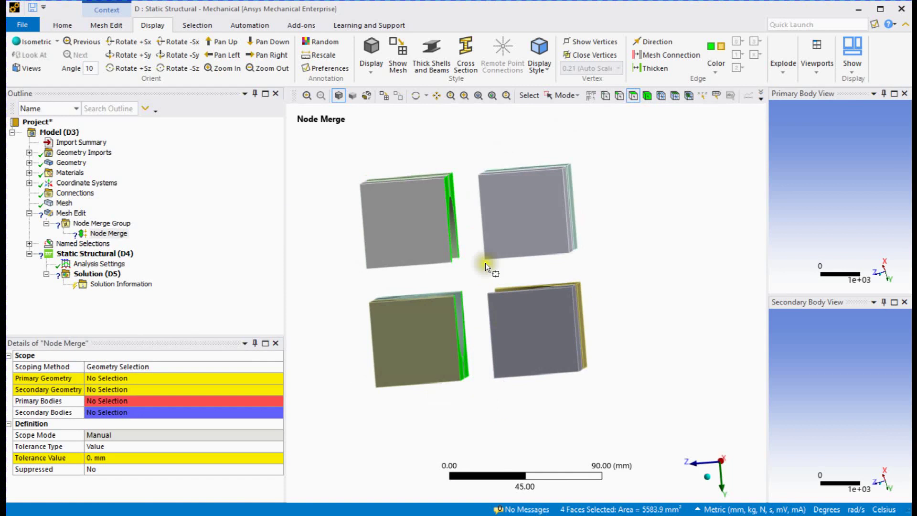
pyautogui.moveTo(487, 262); pyautogui.dragTo(467, 254, button='middle')
pyautogui.click(105, 379)
pyautogui.click(187, 378)
pyautogui.moveTo(425, 322); pyautogui.dragTo(511, 290, button='middle')
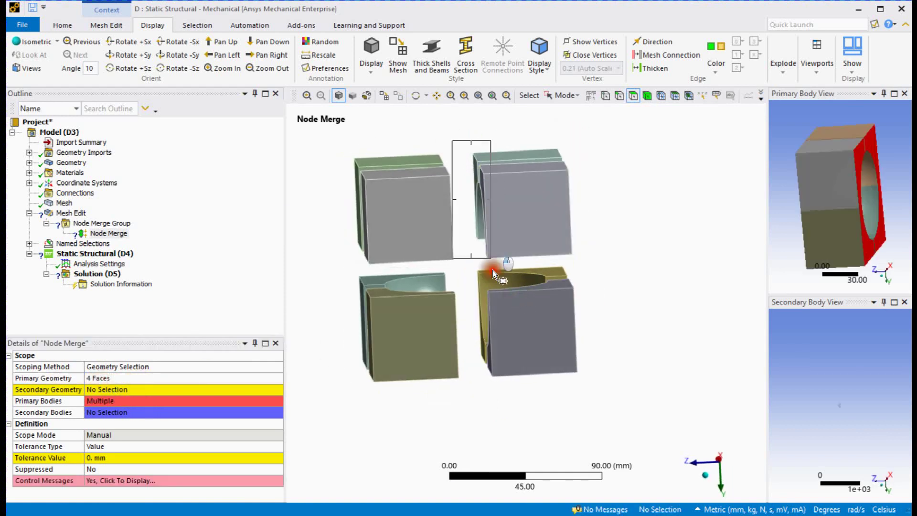
pyautogui.moveTo(508, 392); pyautogui.dragTo(501, 356)
pyautogui.moveTo(501, 356); pyautogui.dragTo(499, 411, button='middle')
pyautogui.moveTo(579, 403); pyautogui.dragTo(527, 380, button='middle')
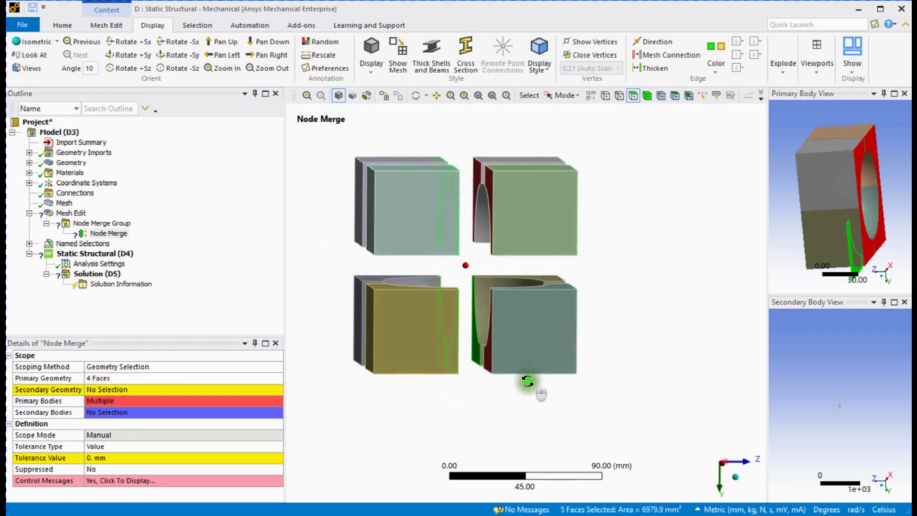
pyautogui.click(480, 412)
pyautogui.moveTo(480, 412); pyautogui.dragTo(437, 396, button='middle')
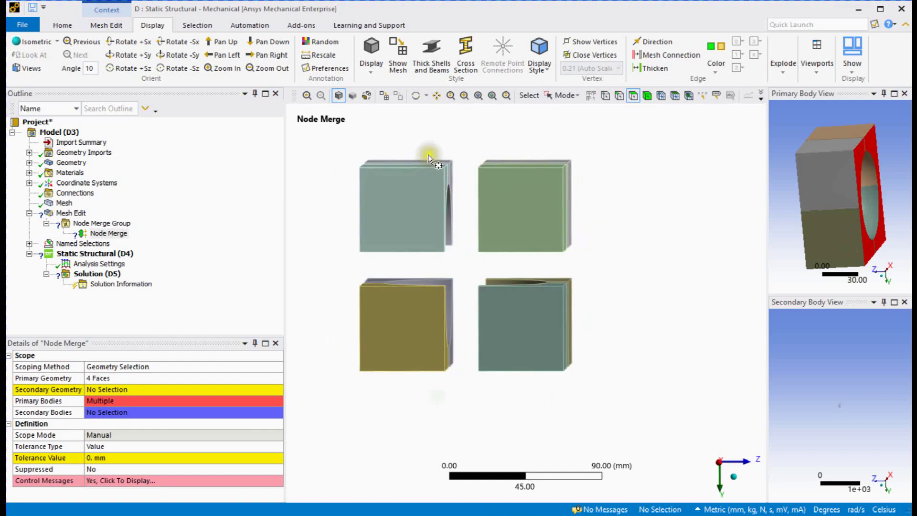
# Scope the first Node Merge's secondary geometry to the four opposing faces across the Z gap and set the tolerance to 2 mm.
pyautogui.moveTo(428, 145); pyautogui.dragTo(449, 382)
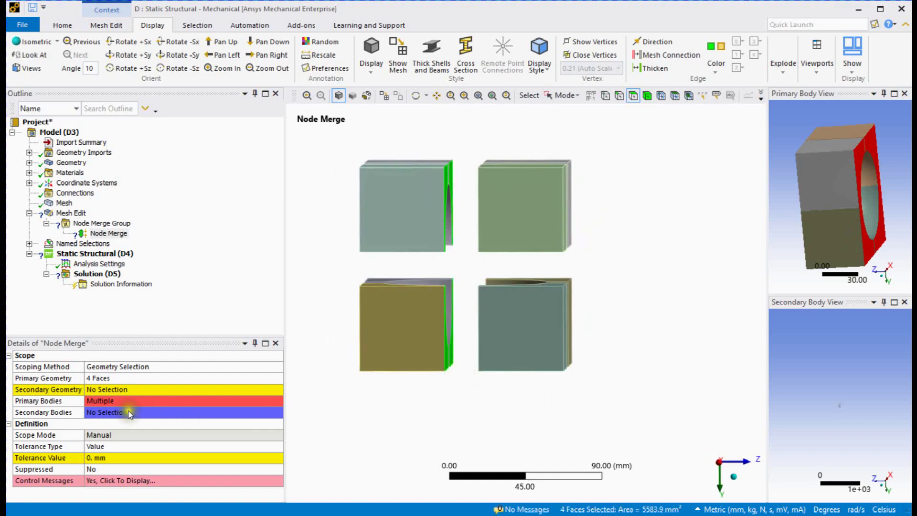
pyautogui.click(110, 389)
pyautogui.click(110, 388)
pyautogui.click(110, 458)
pyautogui.write('2')
pyautogui.click(400, 448)
pyautogui.moveTo(448, 394); pyautogui.dragTo(459, 416, button='middle')
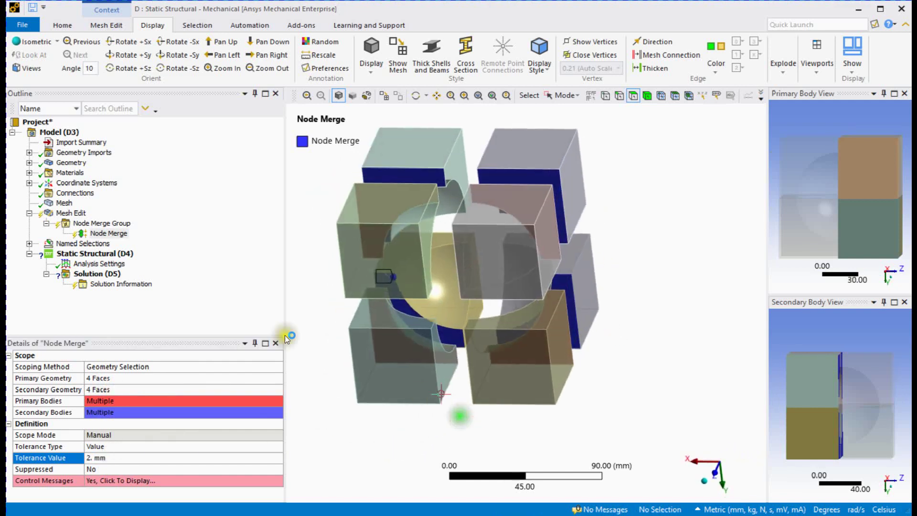
# Add a second Node Merge with the four inner faces on one side of the X gap as primary geometry.
pyautogui.rightClick(99, 224)
pyautogui.click(319, 249)
pyautogui.moveTo(480, 273); pyautogui.dragTo(466, 271, button='middle')
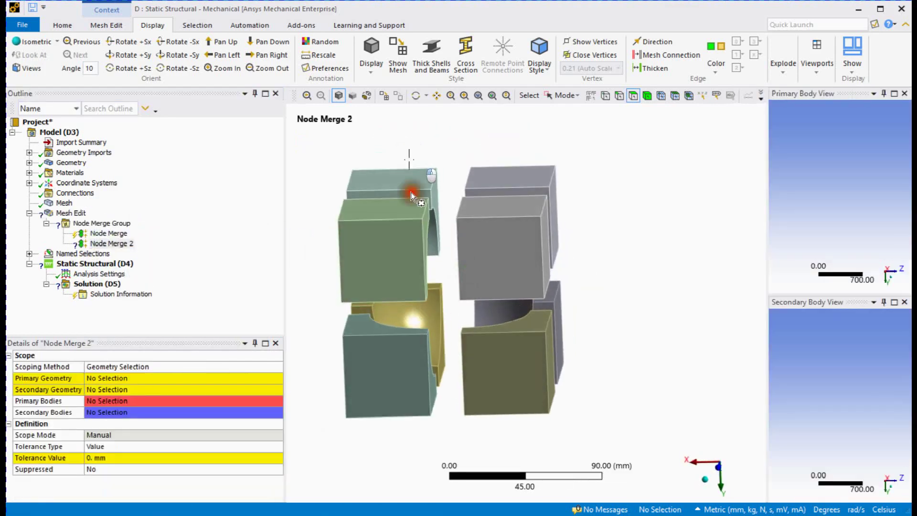
pyautogui.moveTo(448, 380); pyautogui.dragTo(459, 430)
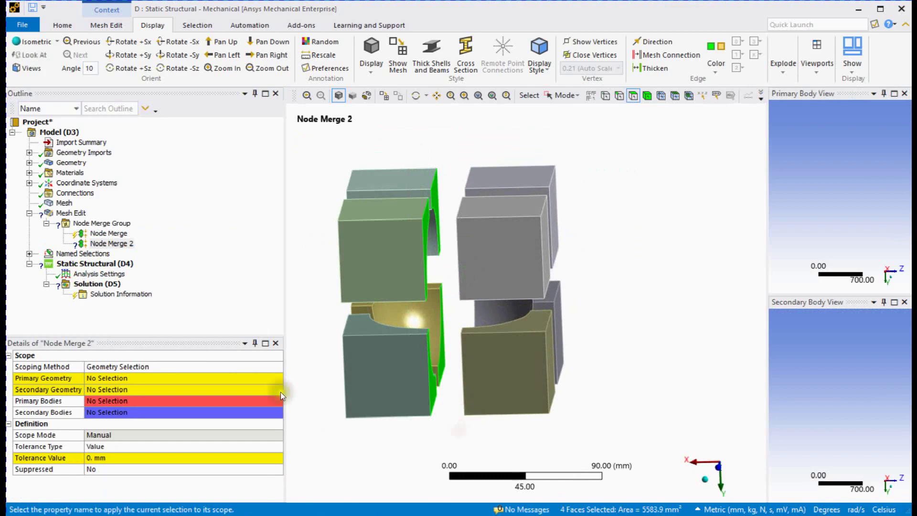
pyautogui.click(128, 376)
# Scope Node Merge 2's secondary geometry to the four opposing faces across the X gap and set the tolerance to 2 mm.
pyautogui.moveTo(432, 286); pyautogui.dragTo(441, 275, button='middle')
pyautogui.moveTo(494, 381); pyautogui.dragTo(503, 419)
pyautogui.click(97, 390)
pyautogui.click(110, 457)
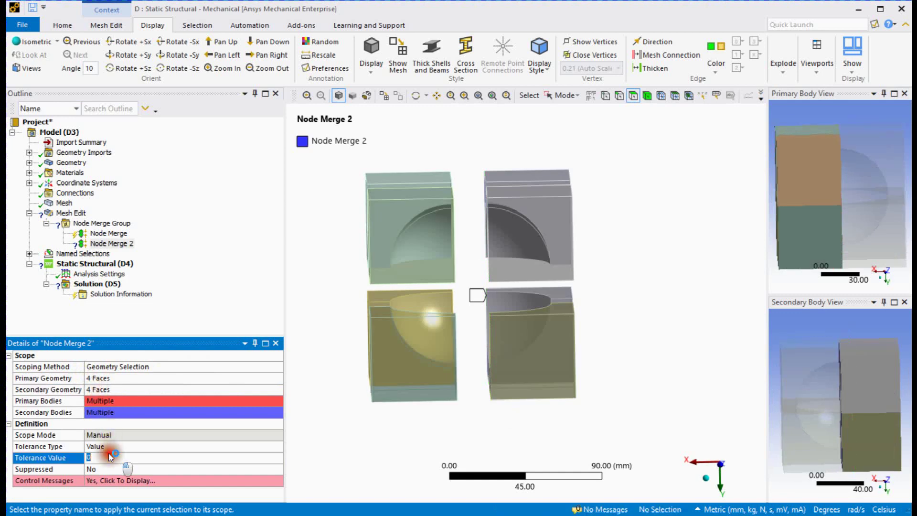
pyautogui.moveTo(342, 411); pyautogui.dragTo(548, 285, button='middle')
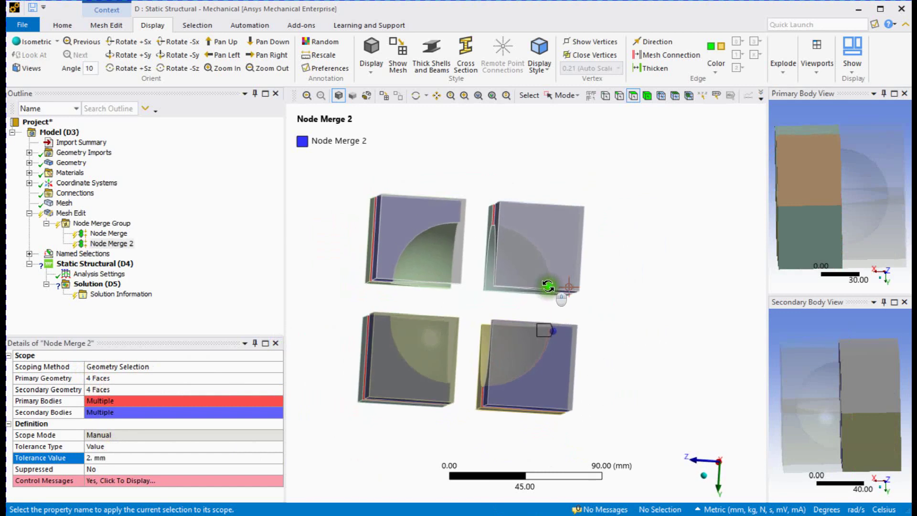
# Add a third Node Merge with the undersides of the four upper blocks as primary geometry.
pyautogui.rightClick(117, 223)
pyautogui.moveTo(147, 228)
pyautogui.click(329, 239)
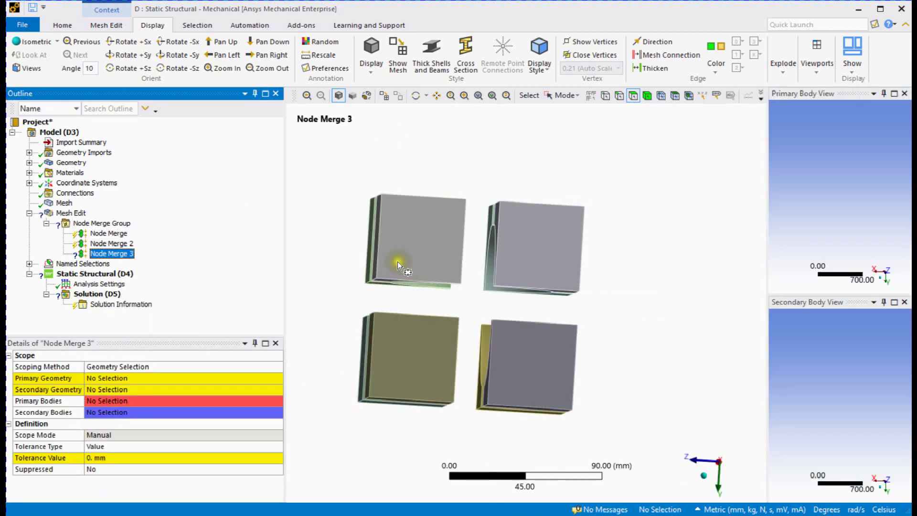
pyautogui.click(553, 300)
pyautogui.moveTo(591, 306); pyautogui.dragTo(591, 306)
pyautogui.moveTo(495, 300); pyautogui.dragTo(450, 315, button='middle')
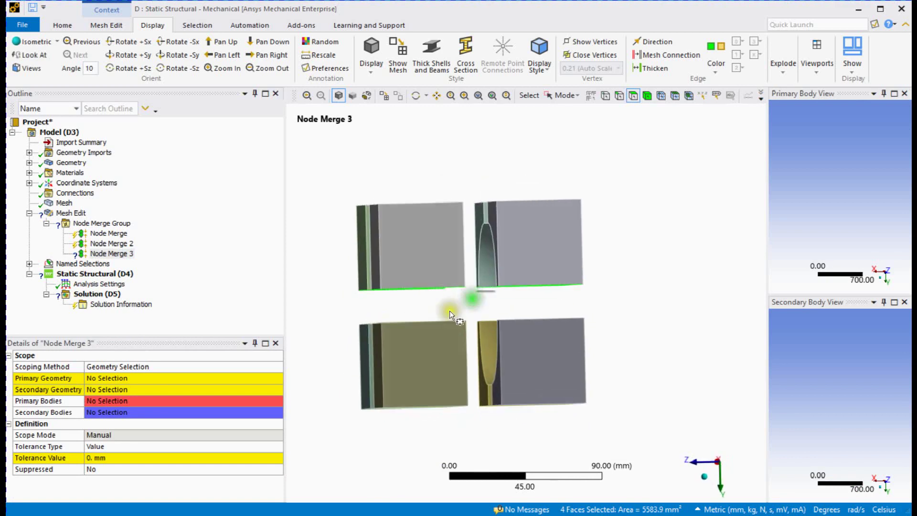
pyautogui.click(105, 379)
pyautogui.click(105, 378)
# Scope Node Merge 3's secondary geometry to the top faces of the four lower blocks and set the tolerance to 2 mm.
pyautogui.moveTo(380, 318); pyautogui.dragTo(350, 300, button='middle')
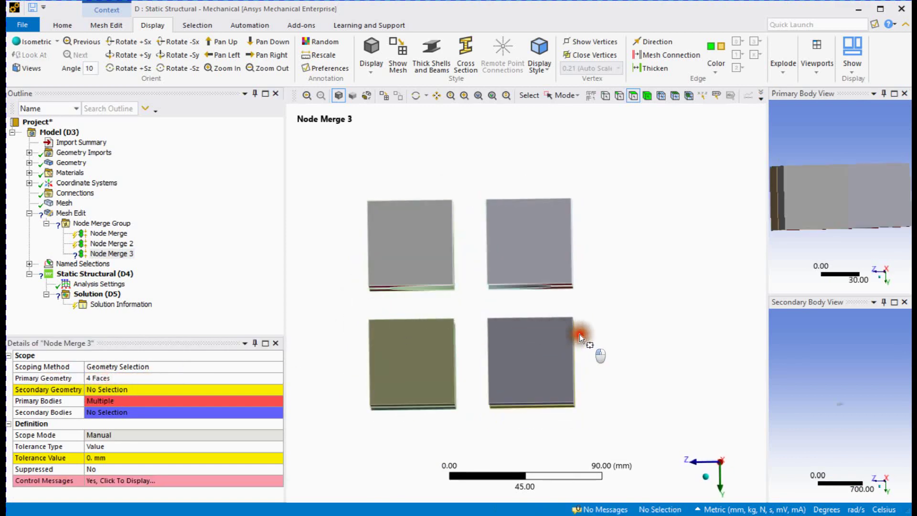
pyautogui.moveTo(523, 339); pyautogui.dragTo(502, 351, button='middle')
pyautogui.click(108, 388)
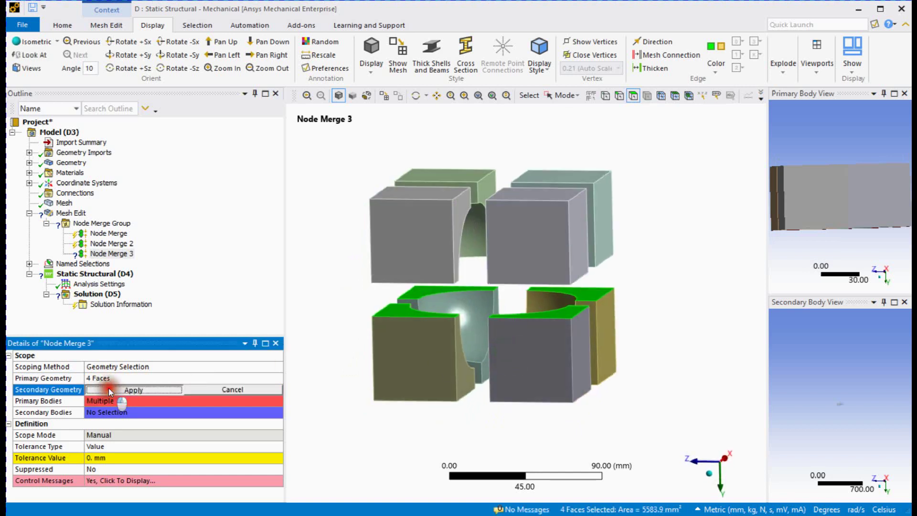
pyautogui.click(108, 388)
pyautogui.click(116, 458)
pyautogui.write('2')
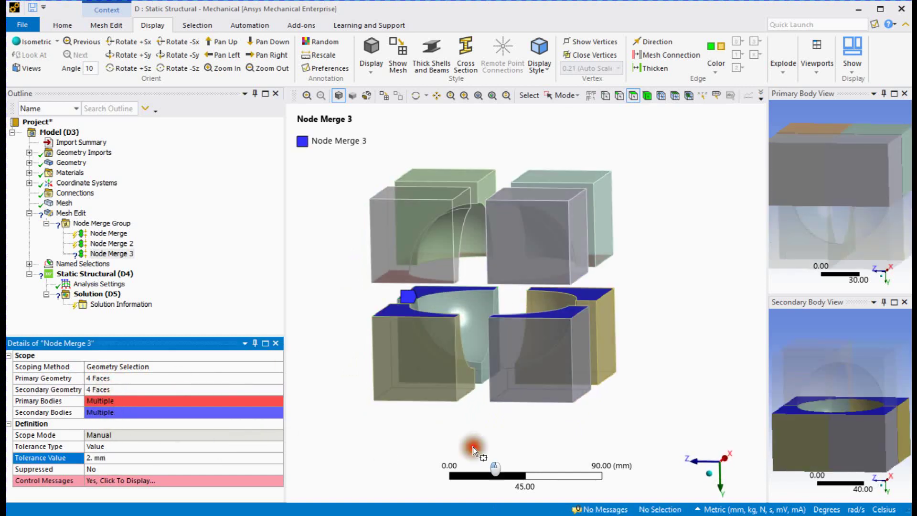
# Generate the node merges of the Node Merge Group and display the Total Deformation result of the solved block.
pyautogui.click(101, 224)
pyautogui.rightClick(116, 225)
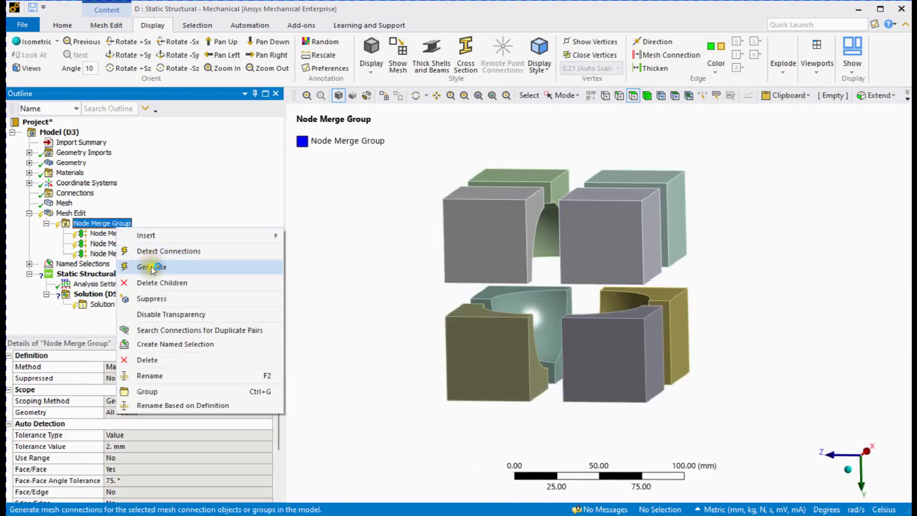
pyautogui.click(152, 267)
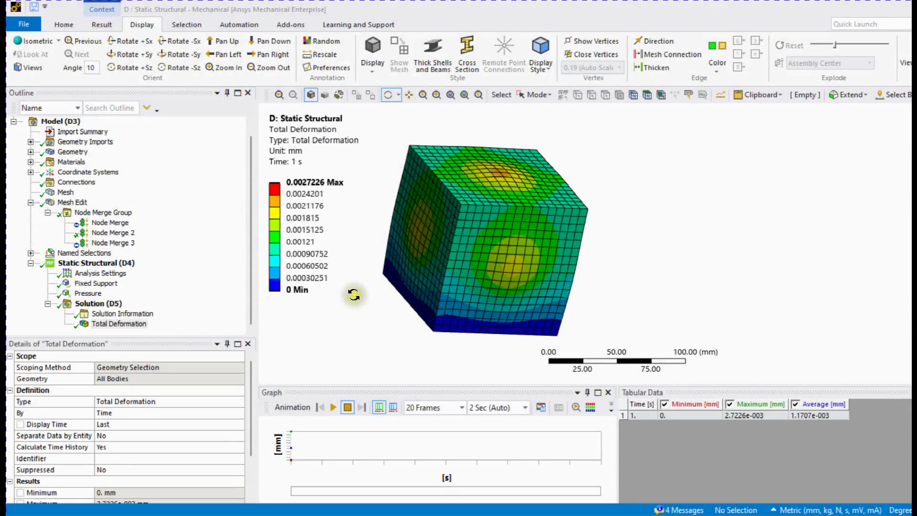
pyautogui.click(139, 325)
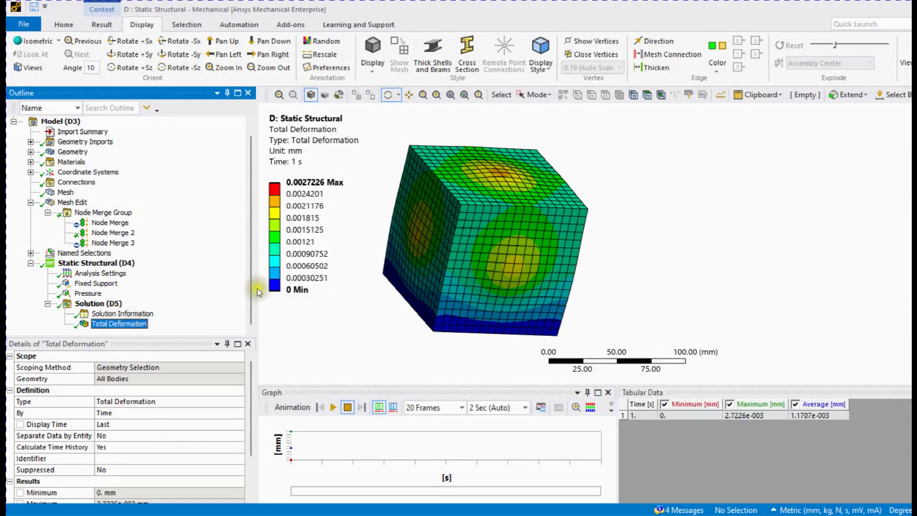
# Inspect the faces scoped to the Fixed Support and the Pressure load on the eight blocks, including the inner cavity faces.
pyautogui.click(97, 286)
pyautogui.moveTo(507, 235); pyautogui.dragTo(440, 167, button='middle')
pyautogui.scroll(-4, 564, 232)
pyautogui.moveTo(565, 246); pyautogui.dragTo(648, 255, button='middle')
pyautogui.click(98, 294)
pyautogui.moveTo(632, 221); pyautogui.dragTo(719, 246, button='middle')
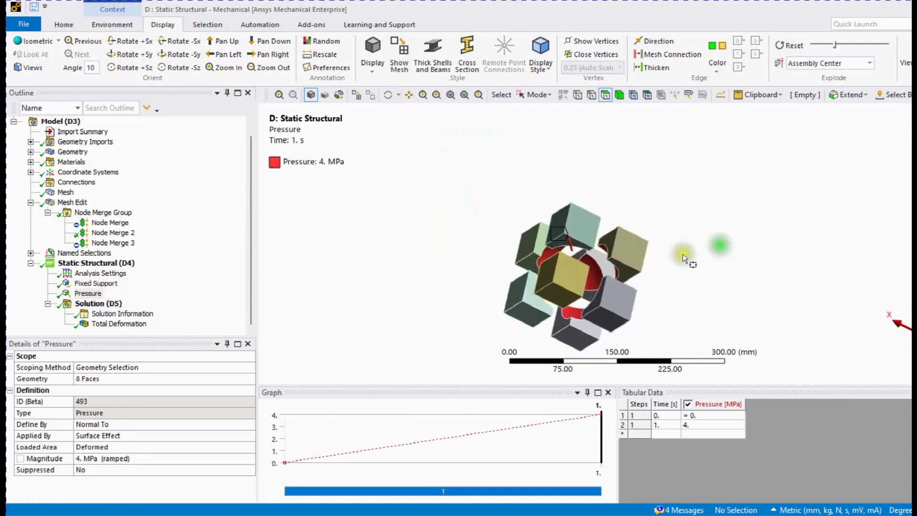
pyautogui.scroll(4, 719, 244)
pyautogui.moveTo(604, 302); pyautogui.dragTo(423, 316, button='middle')
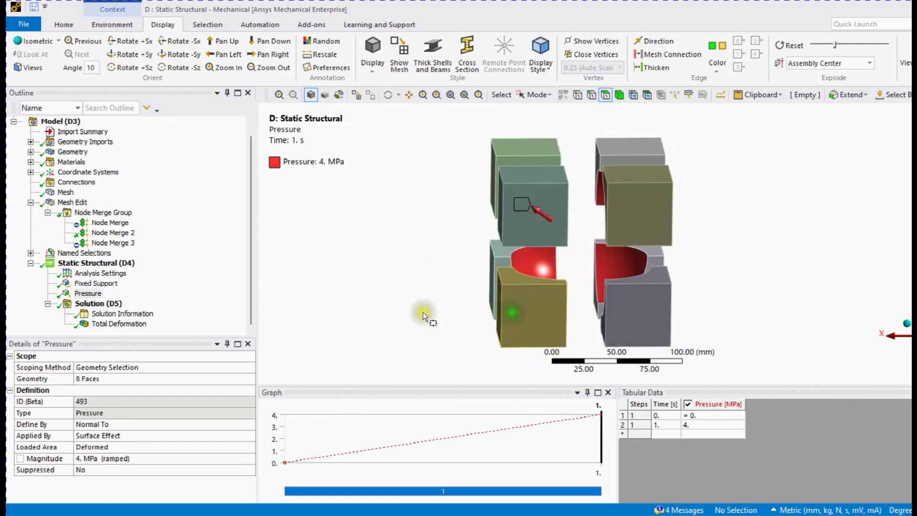
# Animate the Total Deformation result of the joined block and set its deformation scale to 1.6e+004 (5x Auto).
pyautogui.click(125, 325)
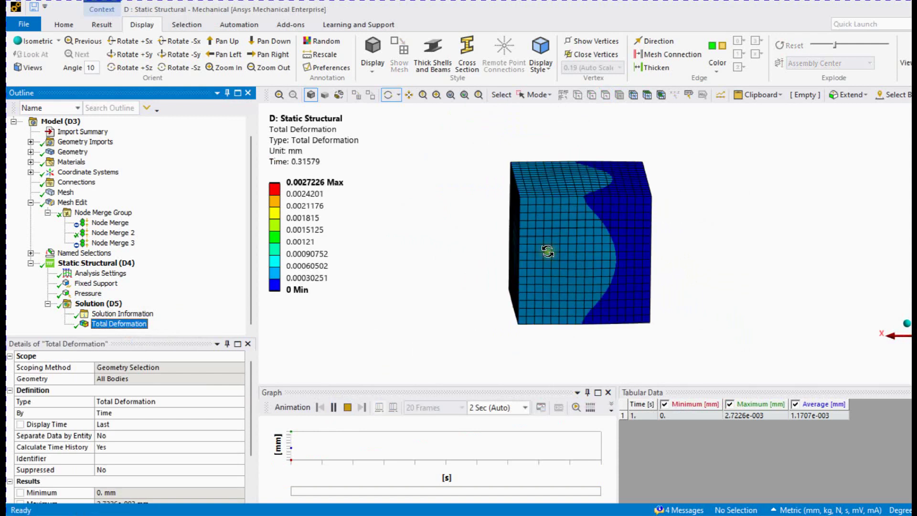
pyautogui.moveTo(547, 252); pyautogui.dragTo(619, 268, button='middle')
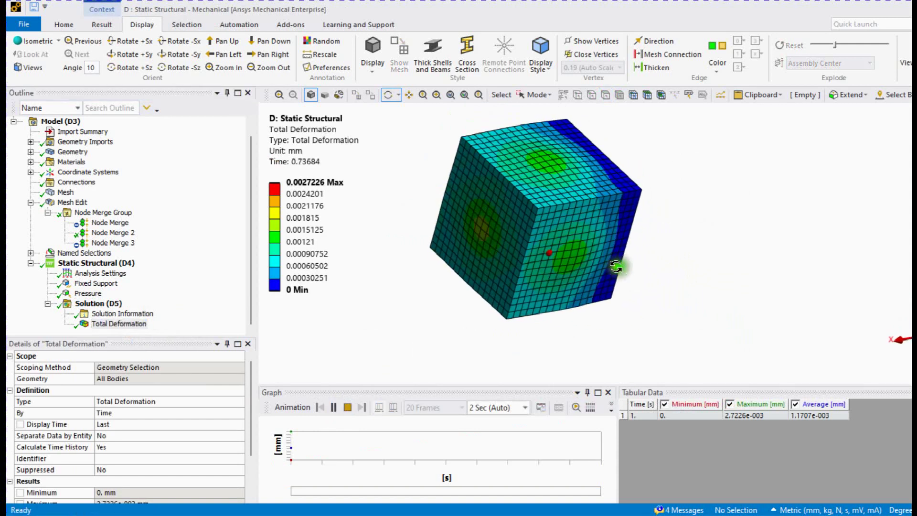
pyautogui.click(101, 25)
pyautogui.click(401, 41)
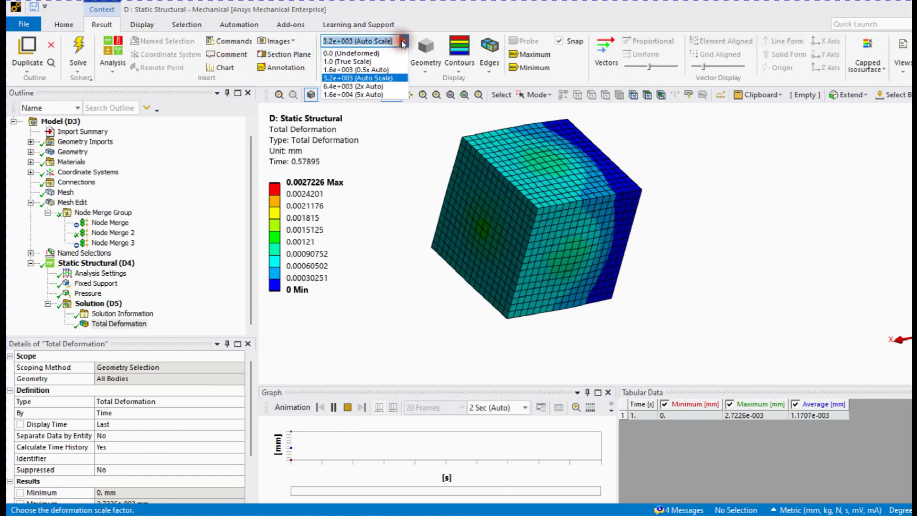
pyautogui.click(374, 97)
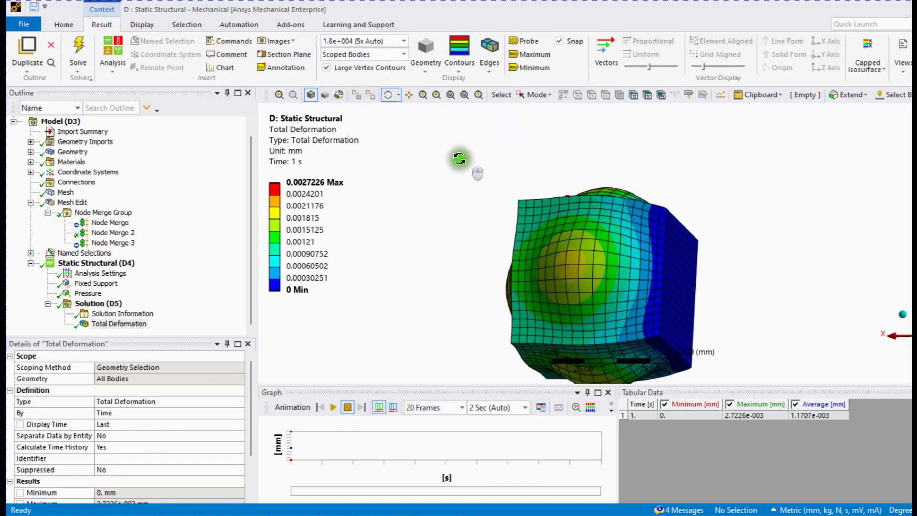